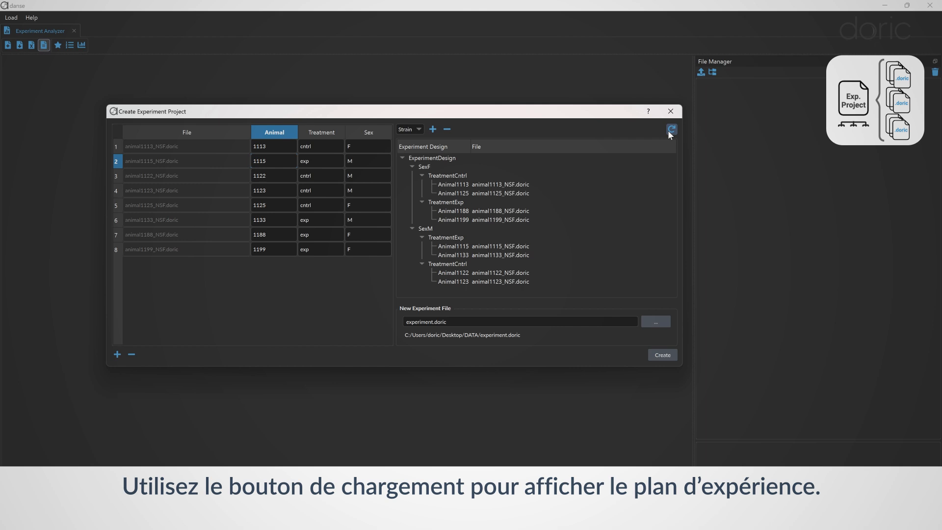
# Name the new experiment file experimentProjects.doric and create the experiment project.
pyautogui.click(435, 322)
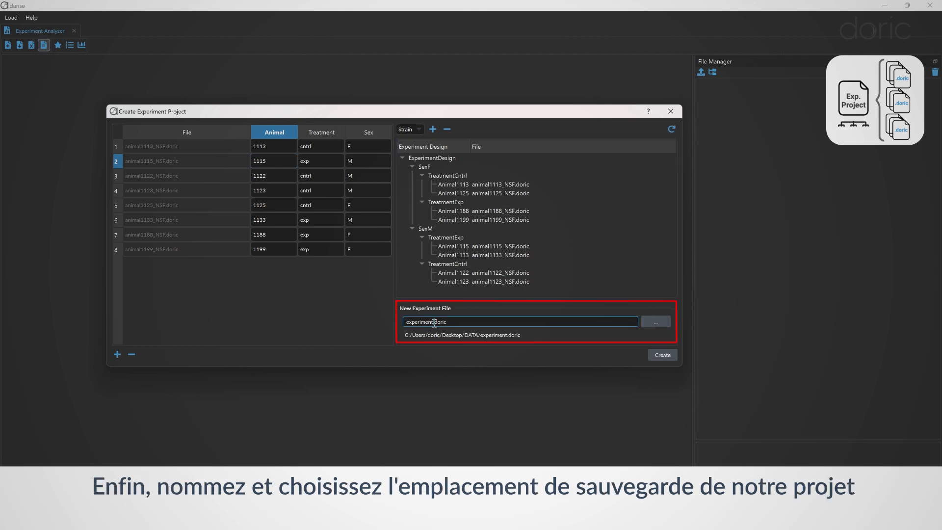
pyautogui.write('Project')
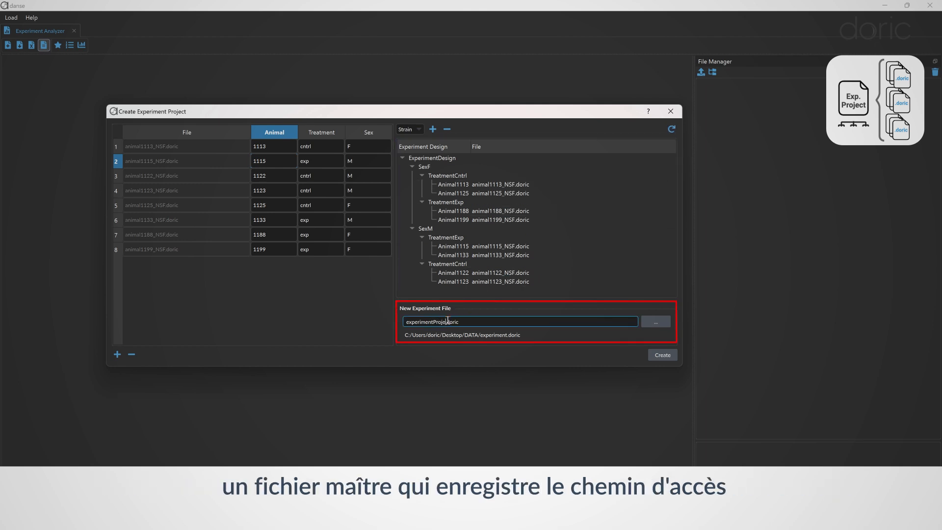
pyautogui.write('s')
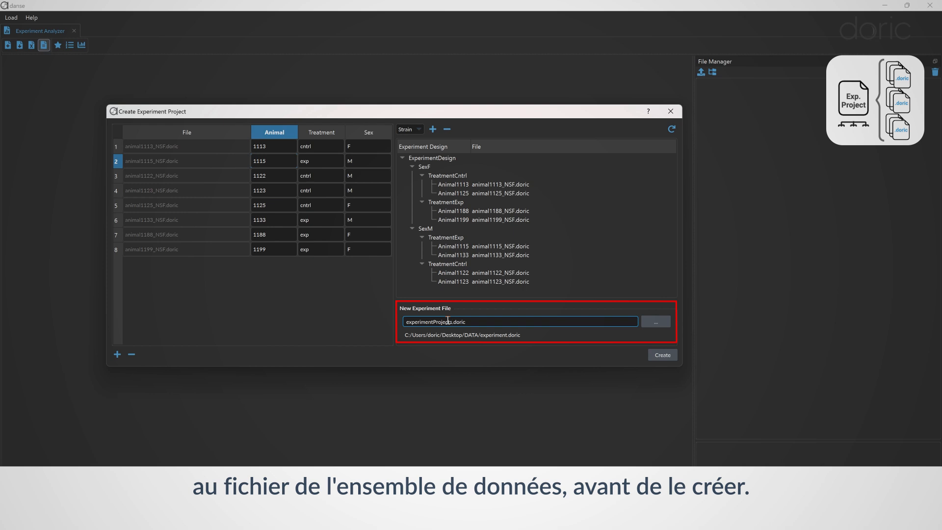
pyautogui.click(664, 356)
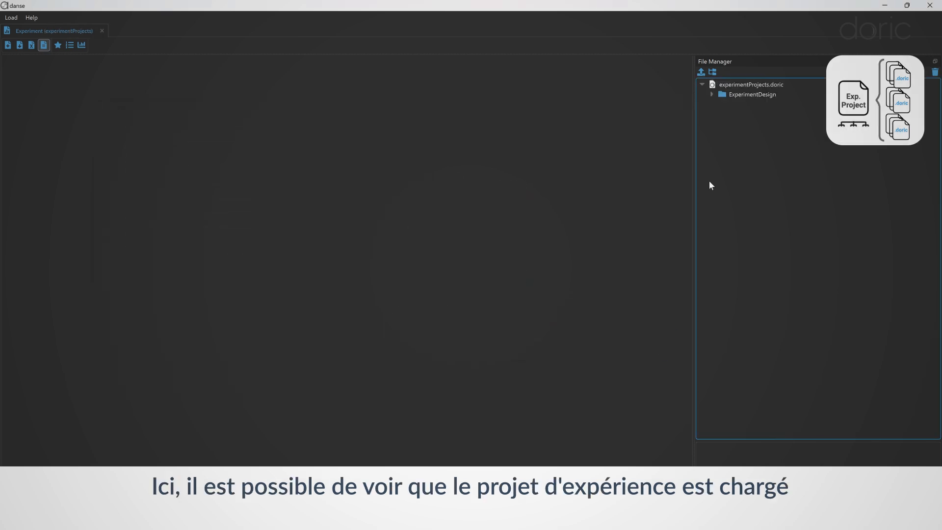
# Expand the experiment design, open the male control dataset 1123, and load its LockInAOUT01 and LockInAOUT03 signals.
pyautogui.doubleClick(734, 94)
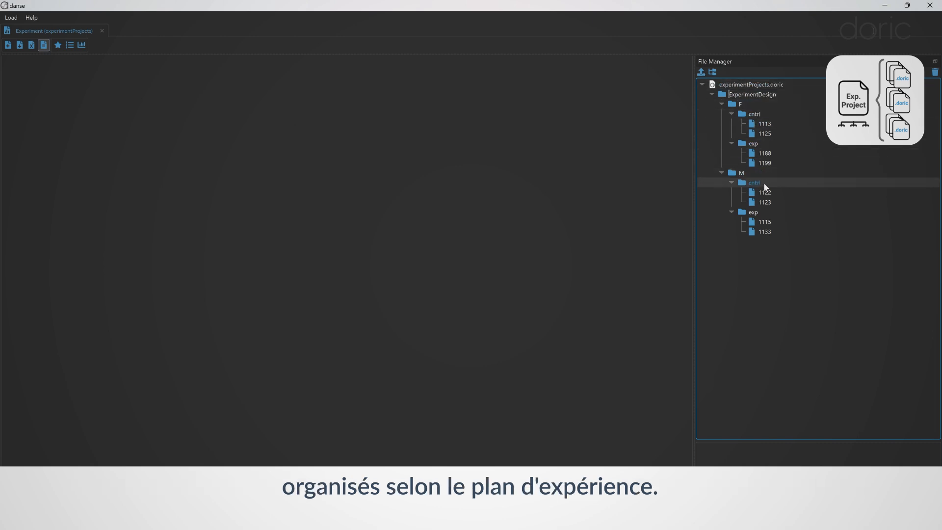
pyautogui.doubleClick(765, 202)
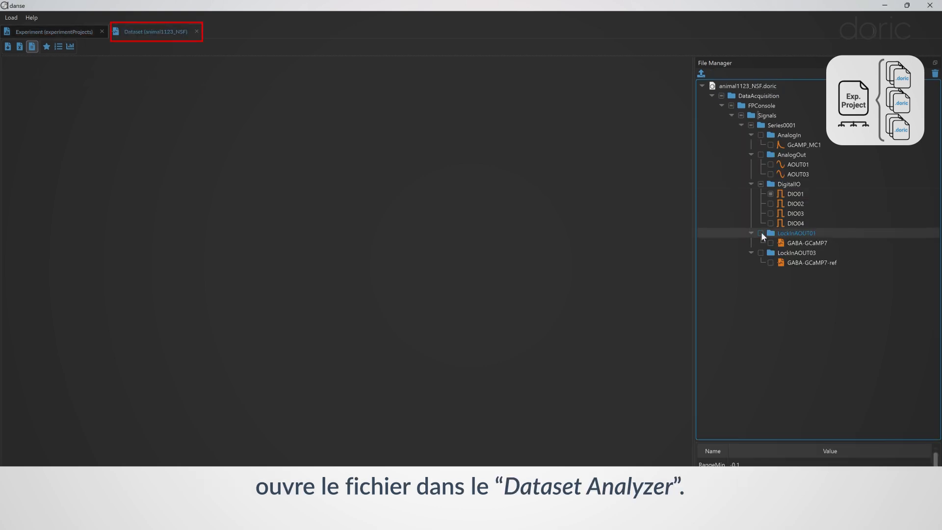
pyautogui.click(761, 233)
pyautogui.click(760, 253)
pyautogui.click(700, 74)
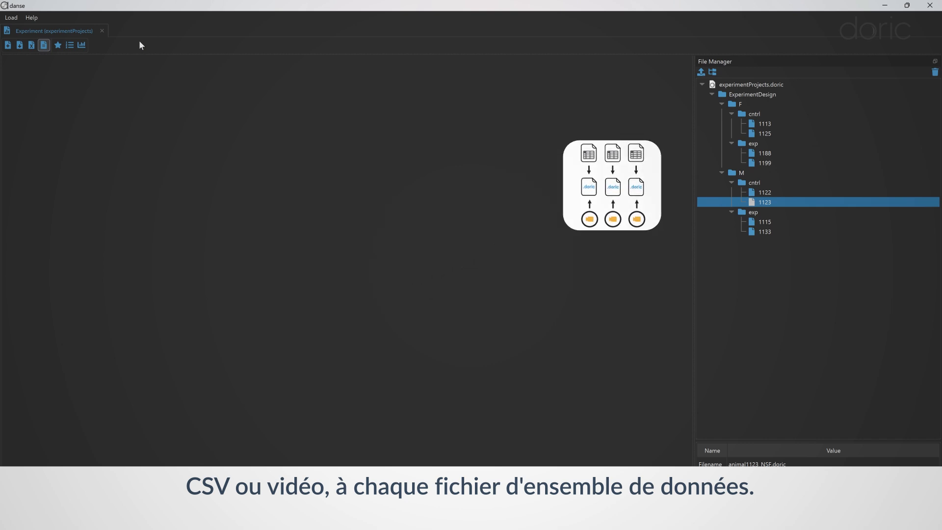
# Link the behavior video animal1115_NSF.mp4 to the animal1115_NSF.doric dataset.
pyautogui.click(58, 48)
pyautogui.click(65, 58)
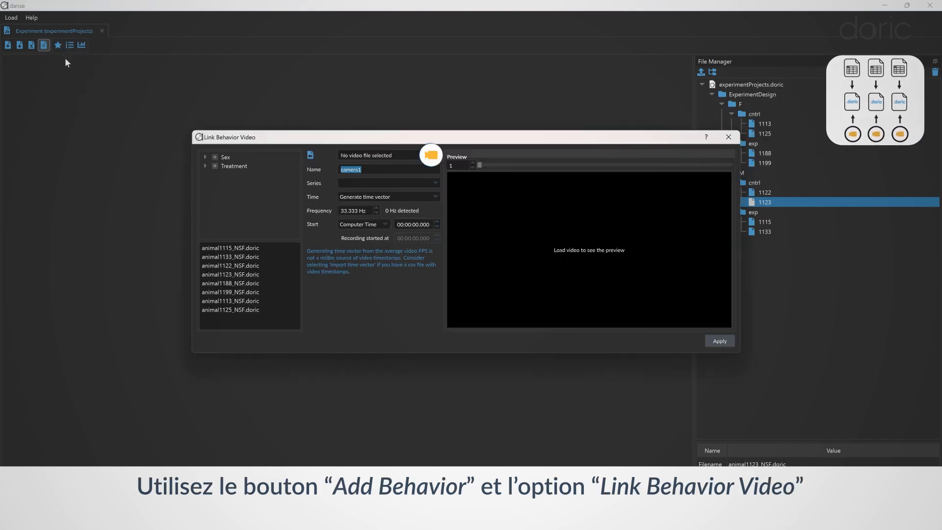
pyautogui.click(210, 248)
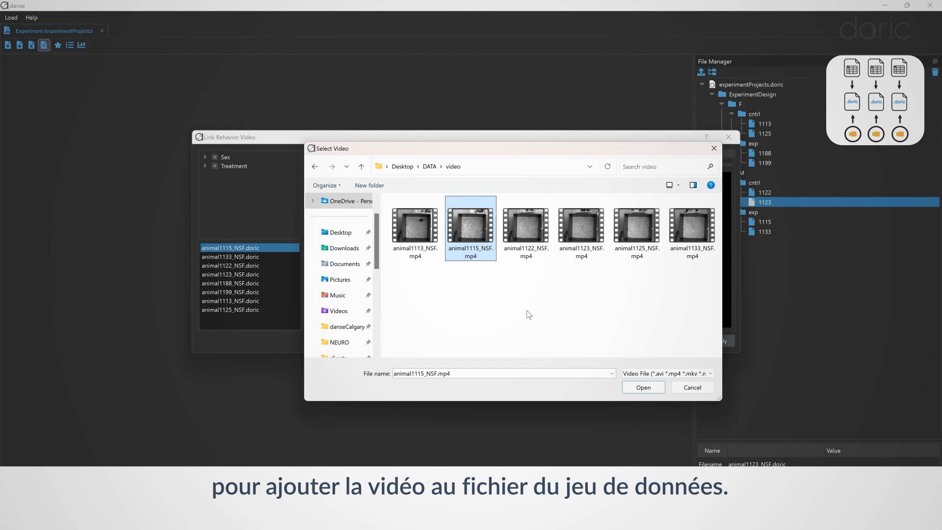
pyautogui.click(634, 387)
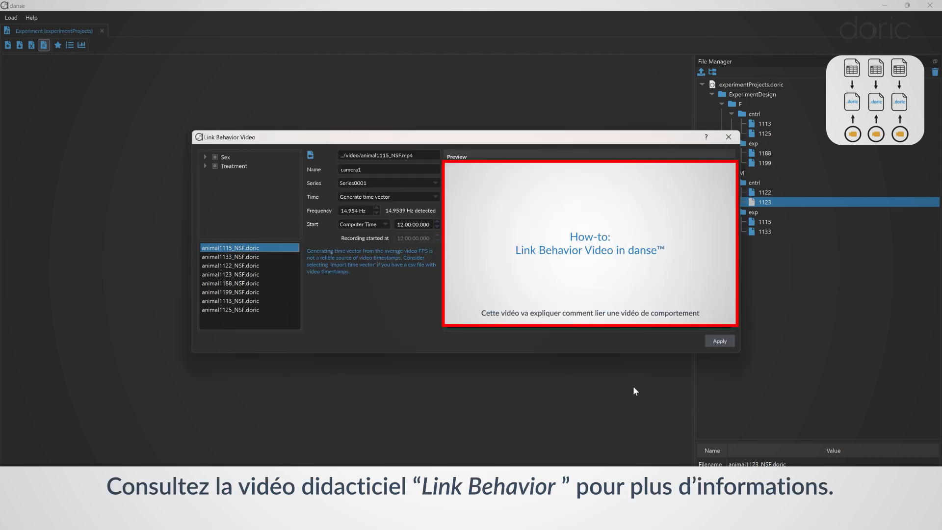
pyautogui.click(708, 341)
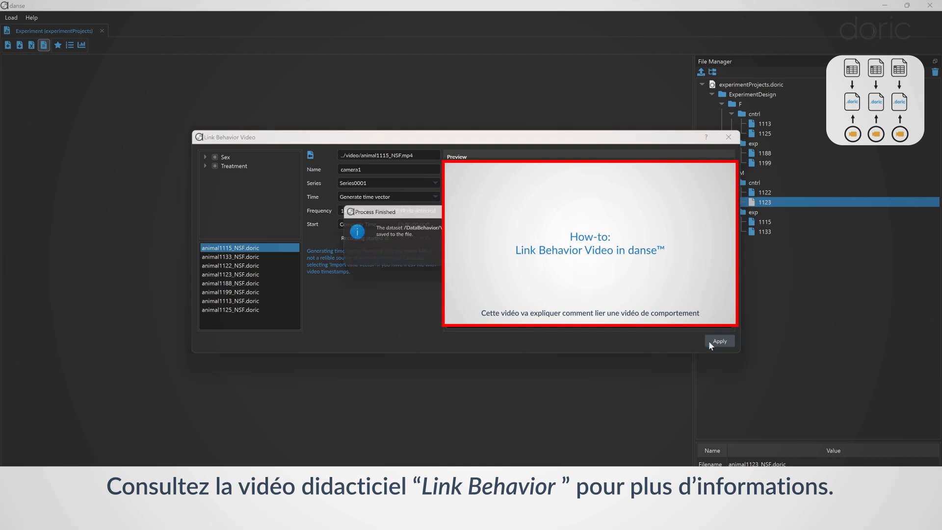
pyautogui.click(570, 255)
# Link the behavior video animal1133_NSF.mp4 to the animal1133_NSF.doric dataset.
pyautogui.click(298, 255)
pyautogui.click(391, 155)
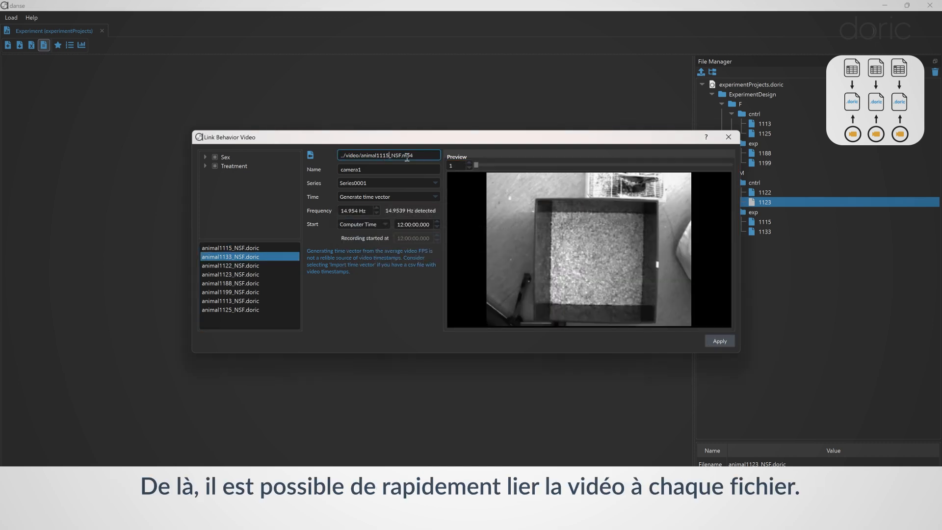
pyautogui.press('BackSpace')
pyautogui.press('BackSpace')
pyautogui.write('33')
pyautogui.press('Return')
pyautogui.press('Return')
# Link the behavior video animal1122_NSF.mp4 to the animal1122_NSF.doric dataset.
pyautogui.click(283, 266)
pyautogui.click(390, 155)
pyautogui.press('BackSpace')
pyautogui.press('BackSpace')
pyautogui.write('22')
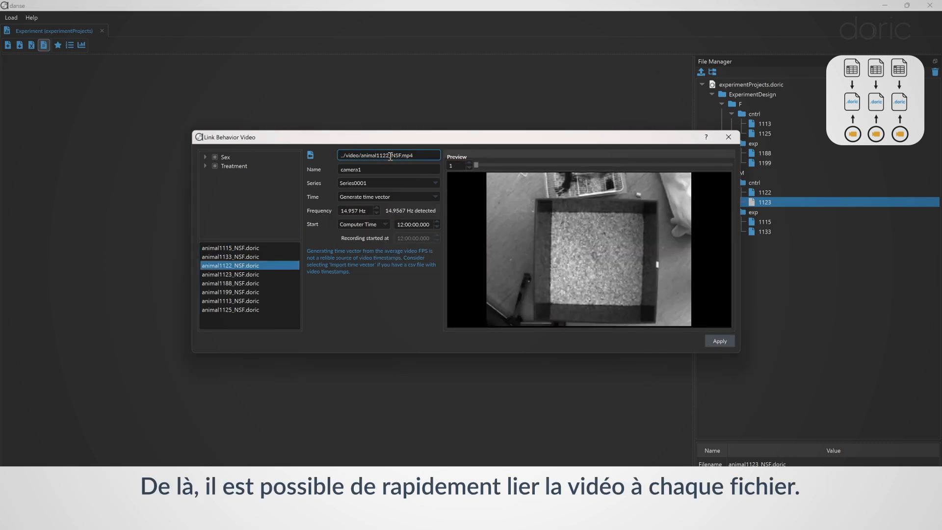
pyautogui.press('Return')
pyautogui.press('Return')
# Link the behavior video animal1123_NSF.mp4 to the animal1123_NSF.doric dataset.
pyautogui.click(284, 276)
pyautogui.click(388, 155)
pyautogui.write('3')
pyautogui.press('Return')
pyautogui.press('Return')
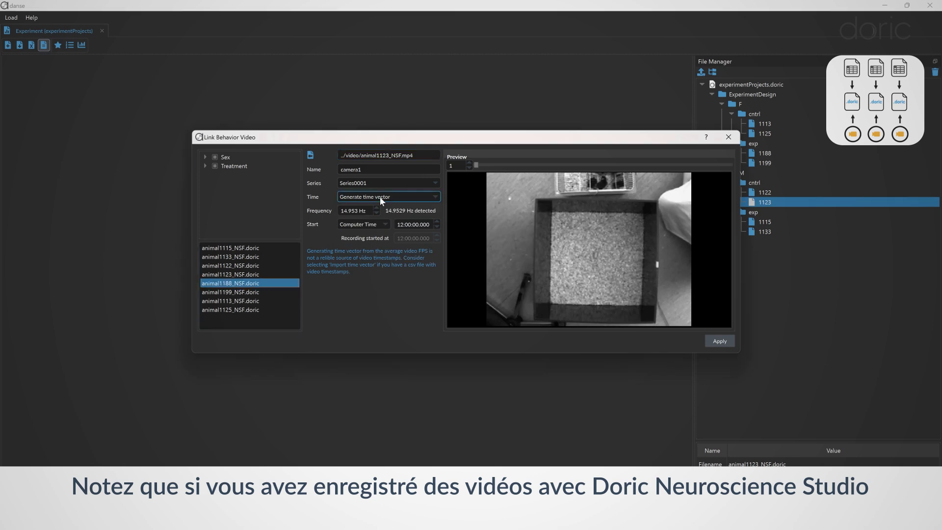
# Link the behavior video animal1113_NSF.mp4 to the animal1113_NSF.doric dataset.
pyautogui.click(271, 302)
pyautogui.click(387, 155)
pyautogui.write('1')
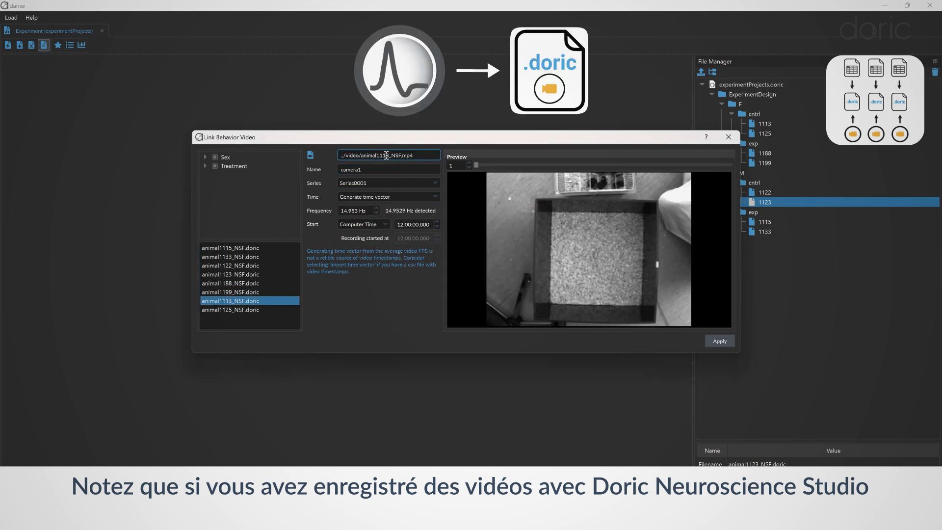
pyautogui.press('Return')
pyautogui.press('Return')
# Link the behavior video animal1125_NSF.mp4 to the animal1125_NSF.doric dataset and finish linking videos.
pyautogui.click(239, 311)
pyautogui.click(393, 156)
pyautogui.press('BackSpace')
pyautogui.press('BackSpace')
pyautogui.write('25')
pyautogui.press('Return')
pyautogui.click(562, 256)
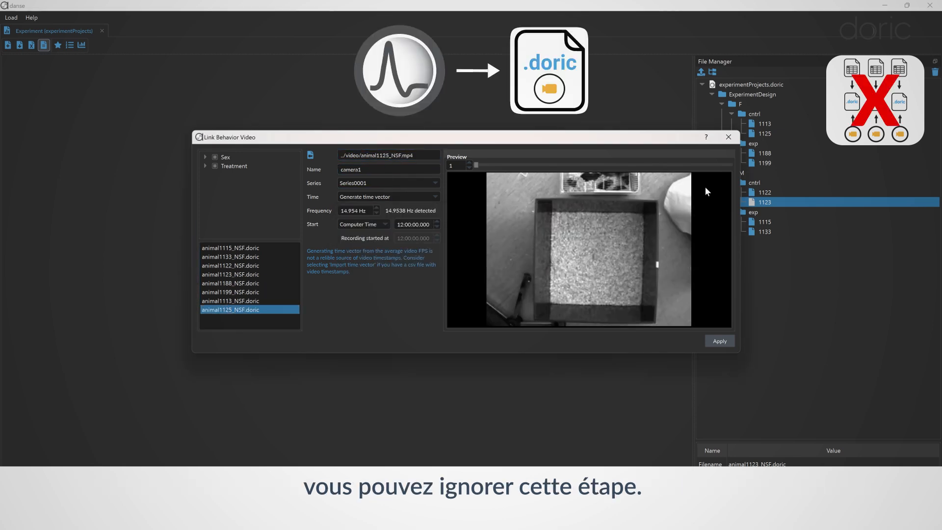
pyautogui.click(728, 137)
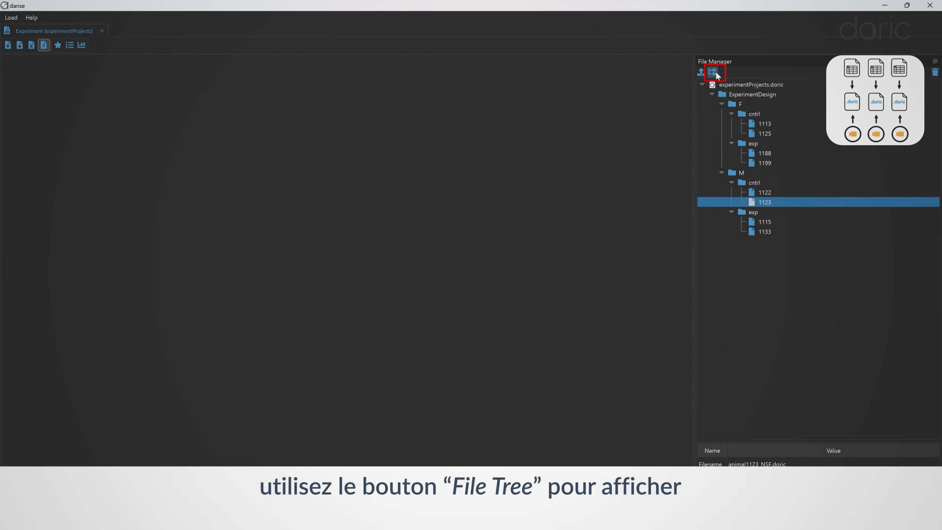
# Examine the file structures of datasets 1113 and 1122 side by side, including their DataBehavior folders.
pyautogui.click(714, 73)
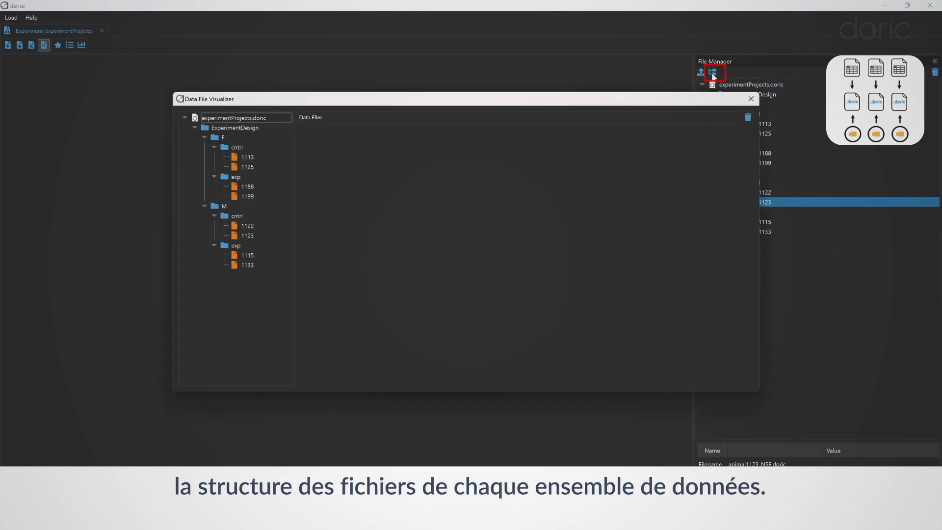
pyautogui.click(248, 157)
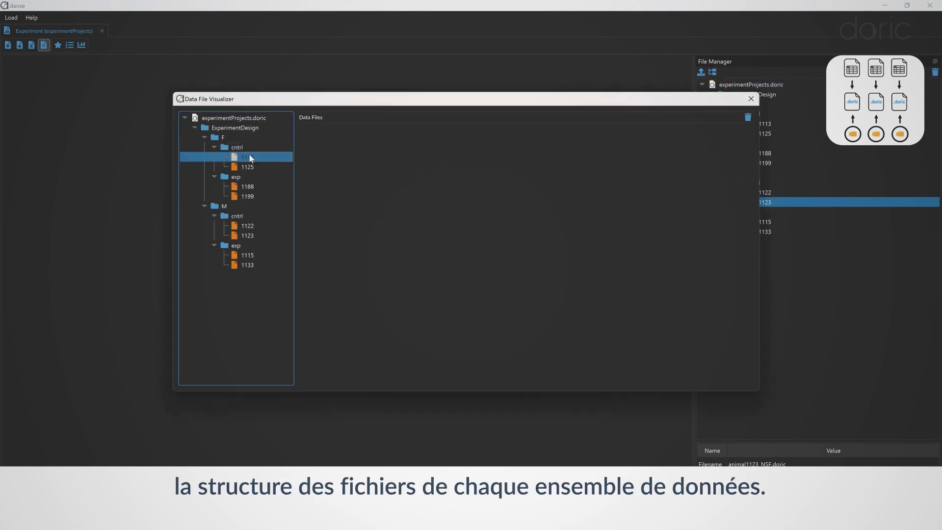
pyautogui.doubleClick(250, 226)
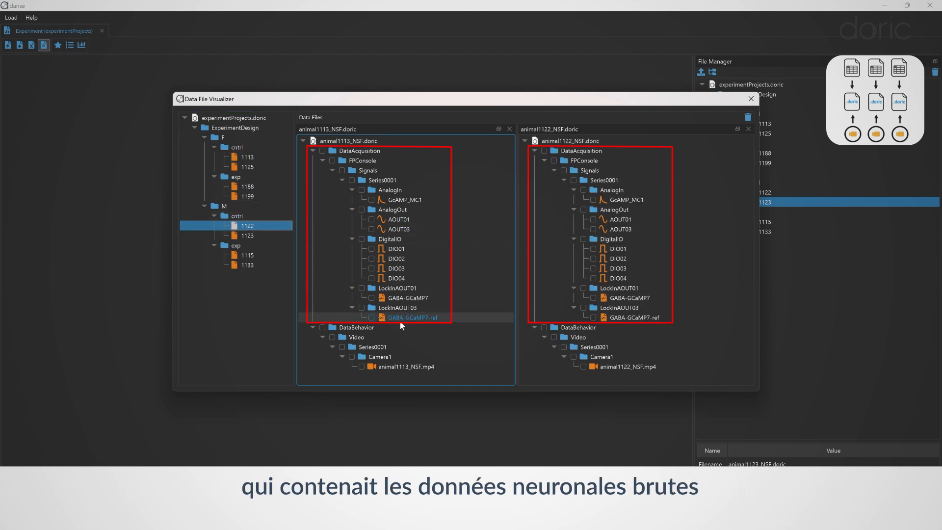
pyautogui.click(558, 346)
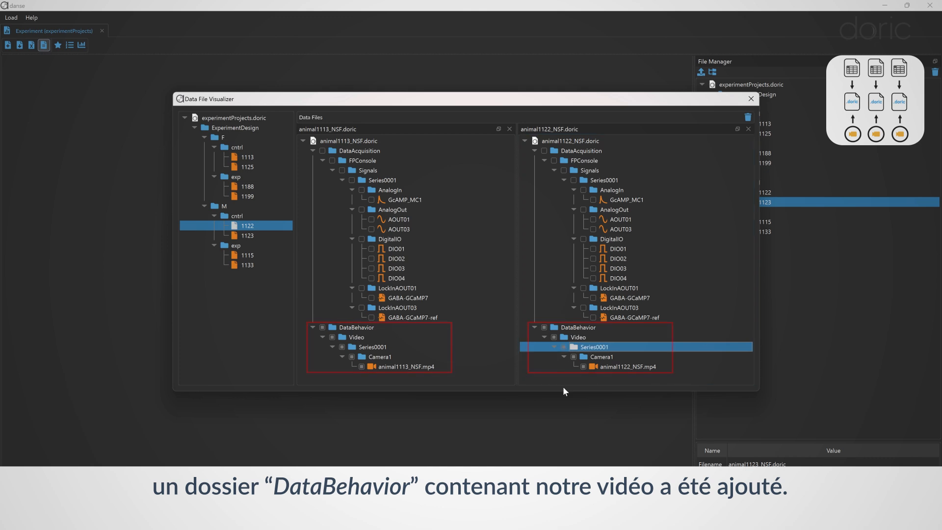
pyautogui.click(750, 99)
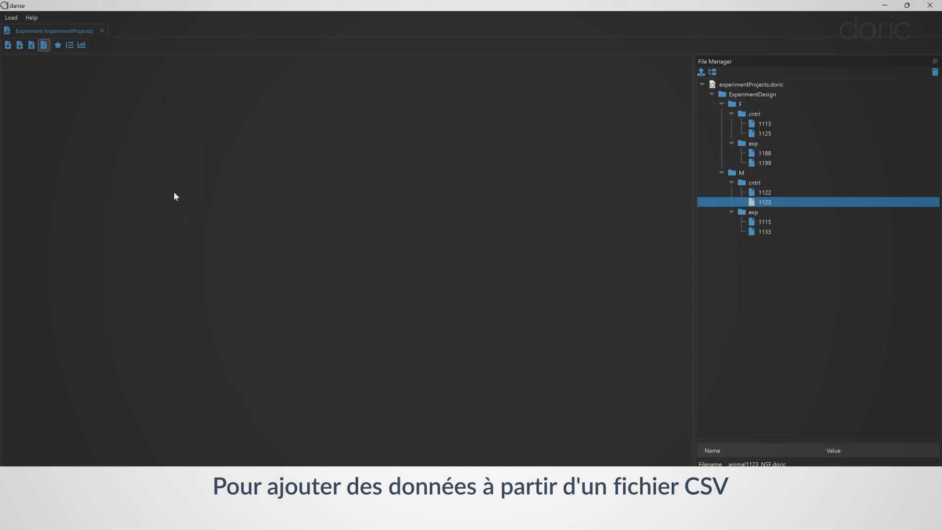
# Start creating a behavior event for the datasets with CSV File as its source.
pyautogui.click(56, 45)
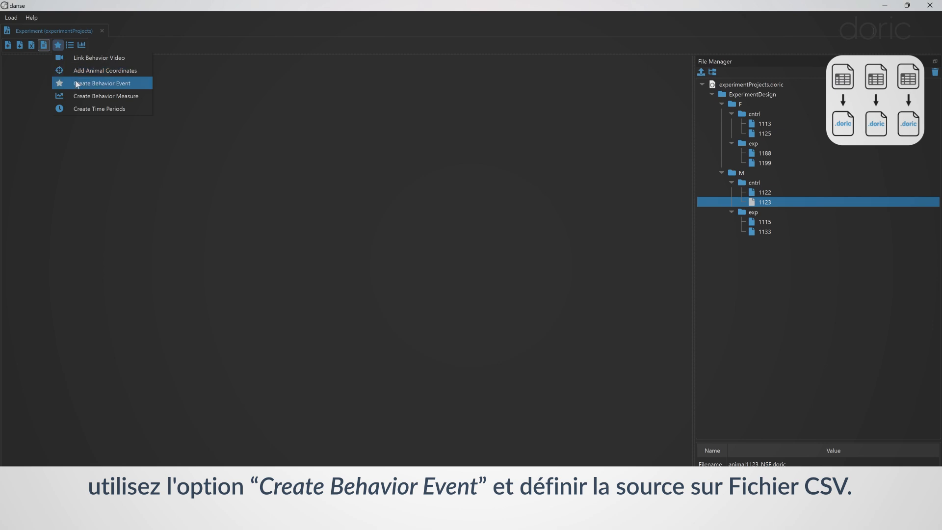
pyautogui.click(77, 84)
pyautogui.click(355, 170)
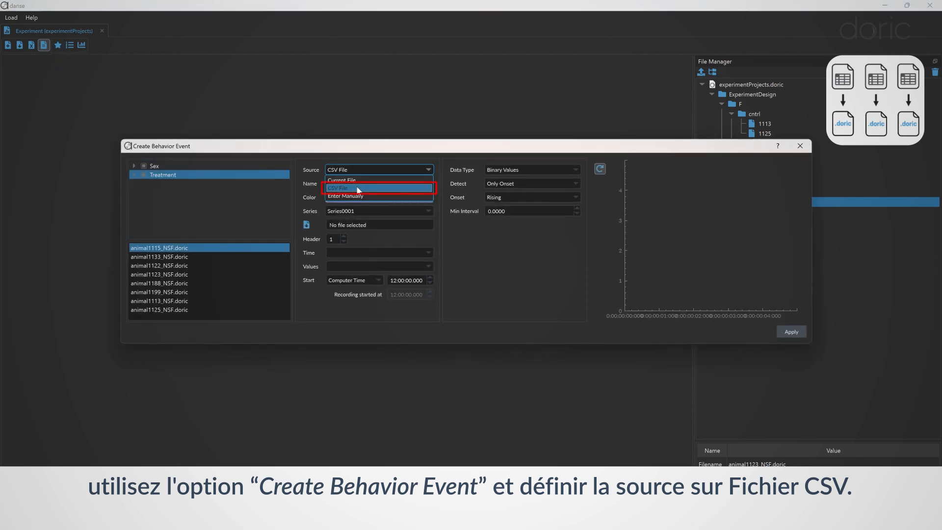
pyautogui.click(358, 190)
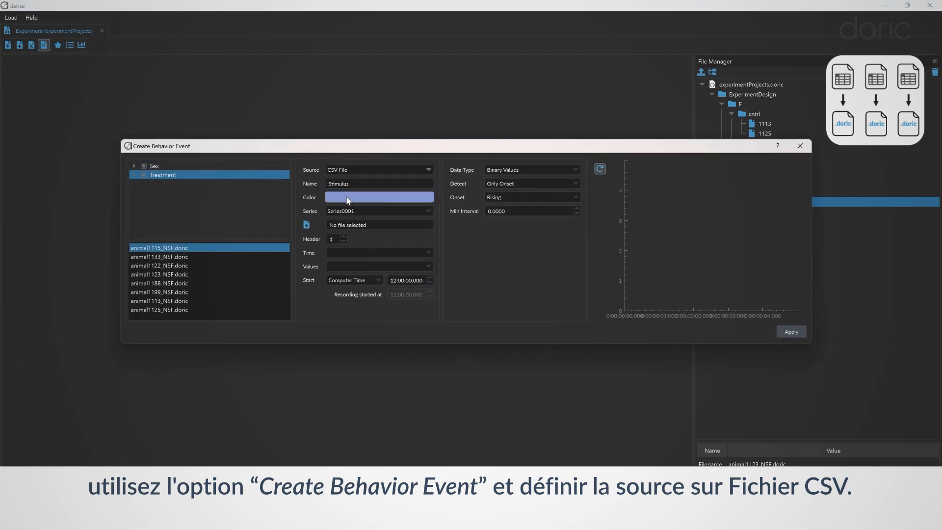
# Load BehaviorEvents2.csv for the event and use its Time column as the time values.
pyautogui.click(307, 225)
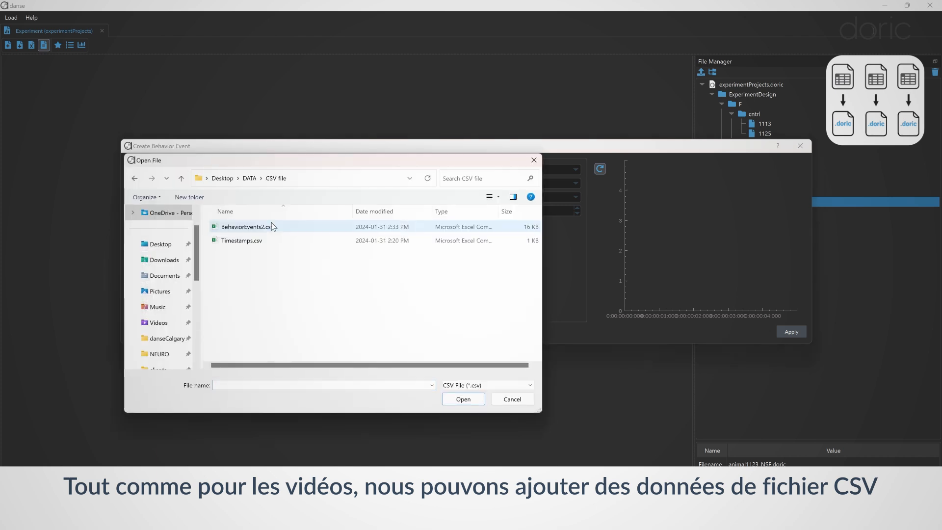
pyautogui.click(272, 226)
pyautogui.click(472, 399)
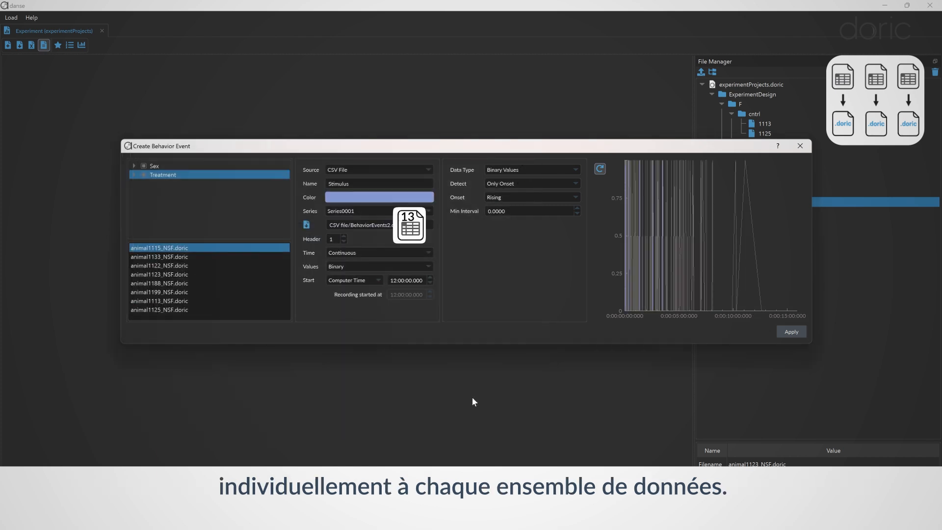
pyautogui.click(372, 253)
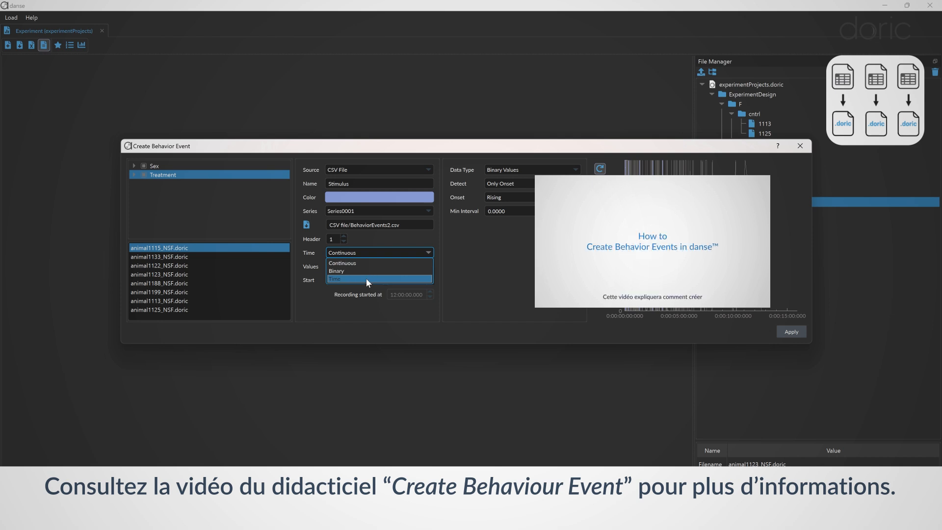
pyautogui.click(366, 278)
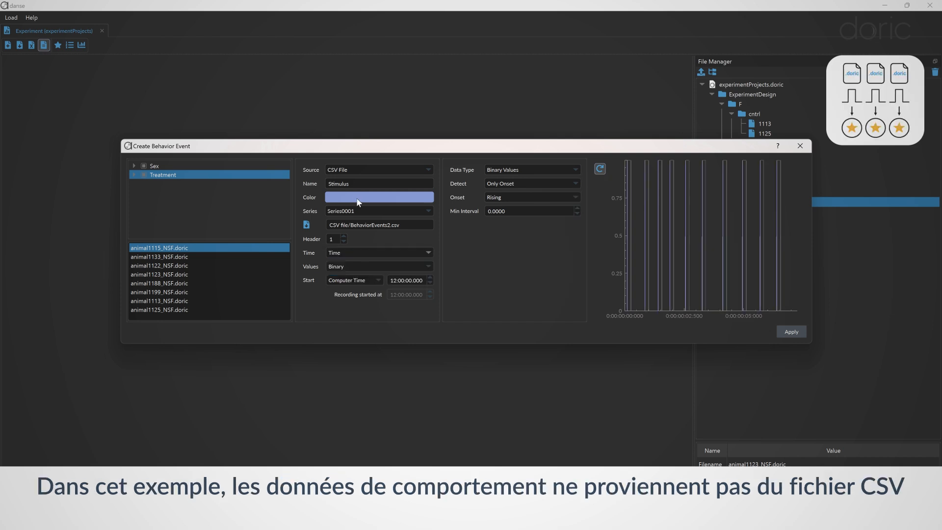
# Set the Stimulus event's source to Current File with dataset DigitalIO/DIO01 and refresh the preview.
pyautogui.click(359, 170)
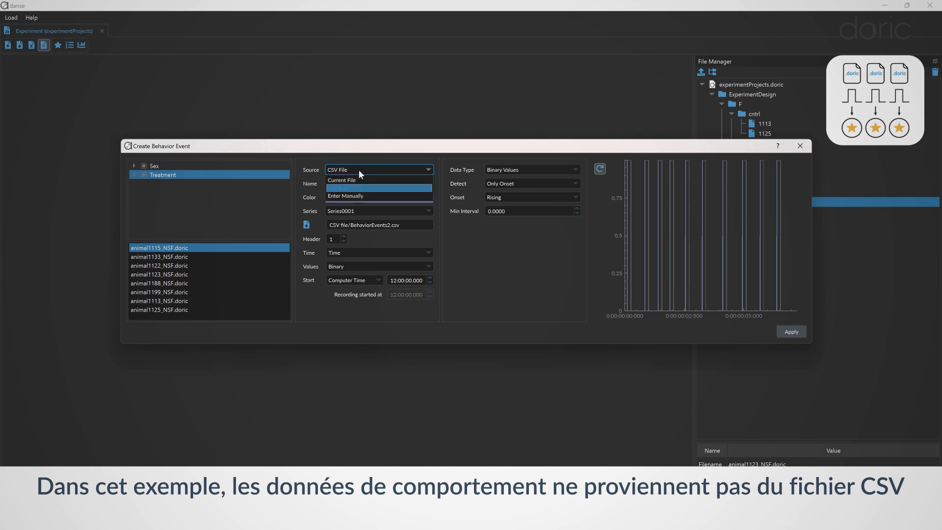
pyautogui.click(360, 180)
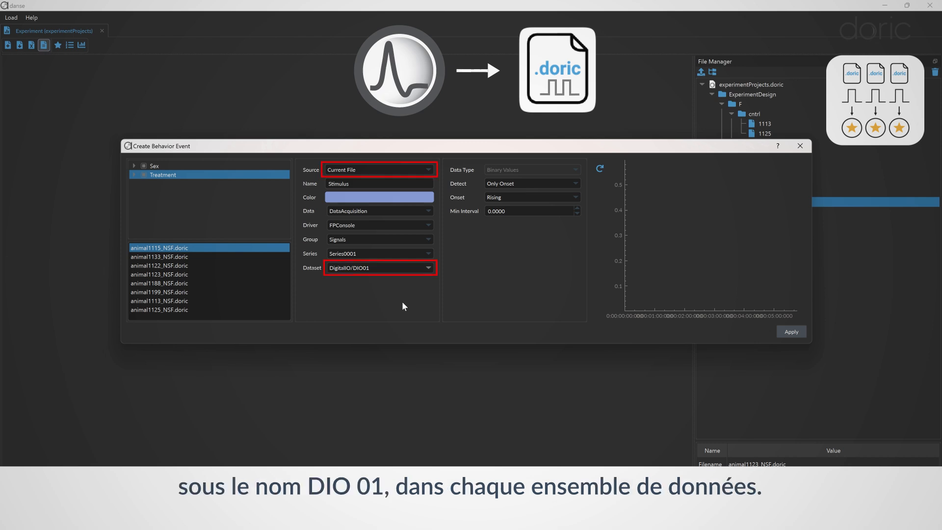
pyautogui.click(597, 172)
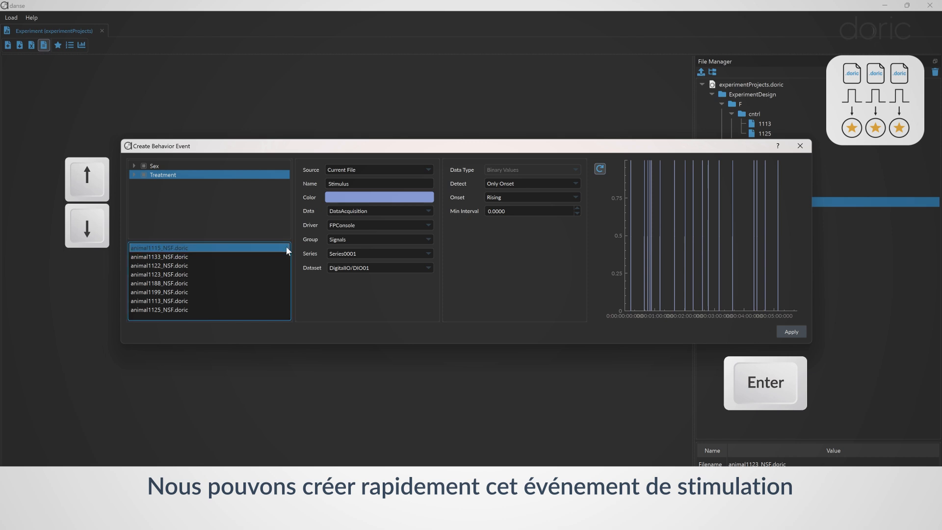
# Create the Stimulus event in each dataset from animal1133_NSF.doric down to animal1125_NSF.doric.
pyautogui.press('Down')
pyautogui.press('Return')
pyautogui.press('Down')
pyautogui.press('Return')
pyautogui.press('Down')
pyautogui.press('Return')
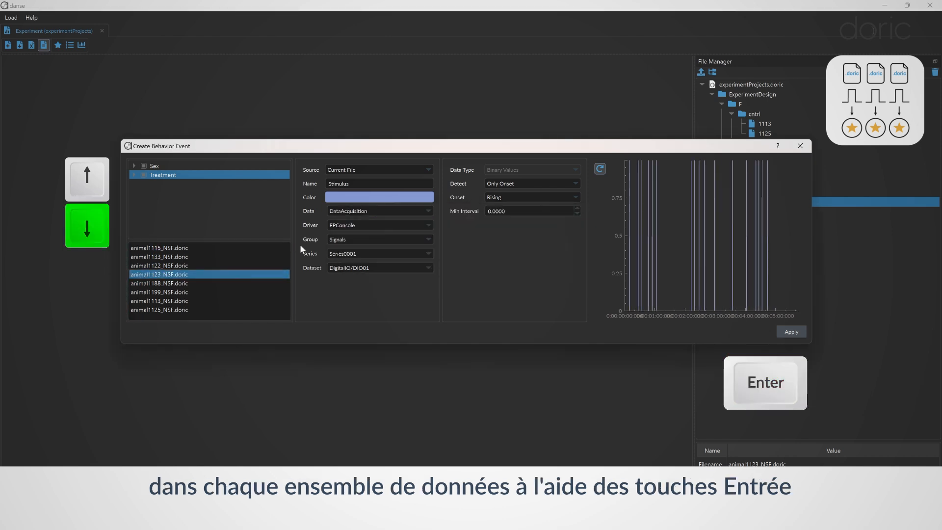
pyautogui.press('Down')
pyautogui.press('Return')
pyautogui.press('Down')
pyautogui.press('Return')
pyautogui.press('Down')
pyautogui.press('Return')
pyautogui.press('Down')
pyautogui.press('Return')
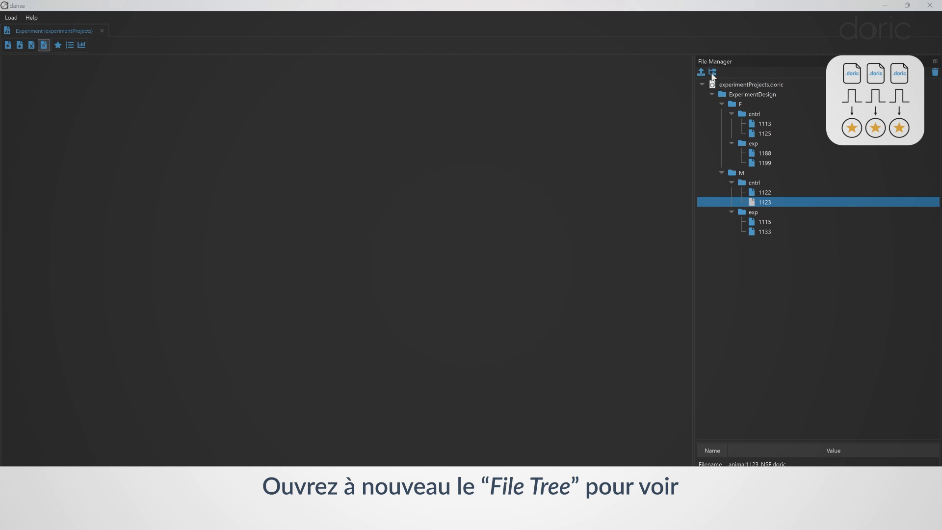
# Examine the file structure of the female control dataset 1113 in the Data File Visualizer.
pyautogui.click(712, 72)
pyautogui.click(249, 158)
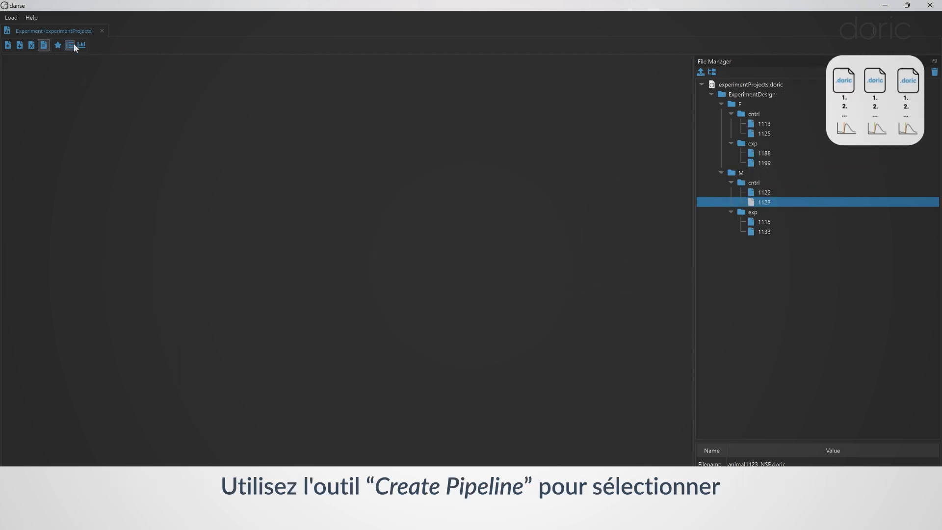
# Start a new pipeline that includes every animal dataset file except animal1188_NSF.doric and animal1199_NSF.doric.
pyautogui.click(70, 45)
pyautogui.click(230, 71)
pyautogui.click(229, 138)
pyautogui.click(230, 146)
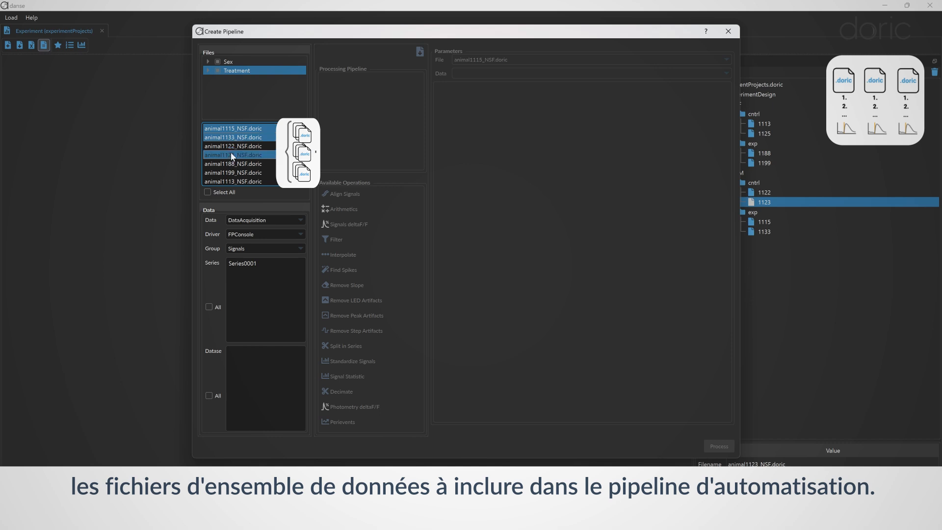
pyautogui.click(222, 191)
pyautogui.click(239, 164)
pyautogui.click(240, 172)
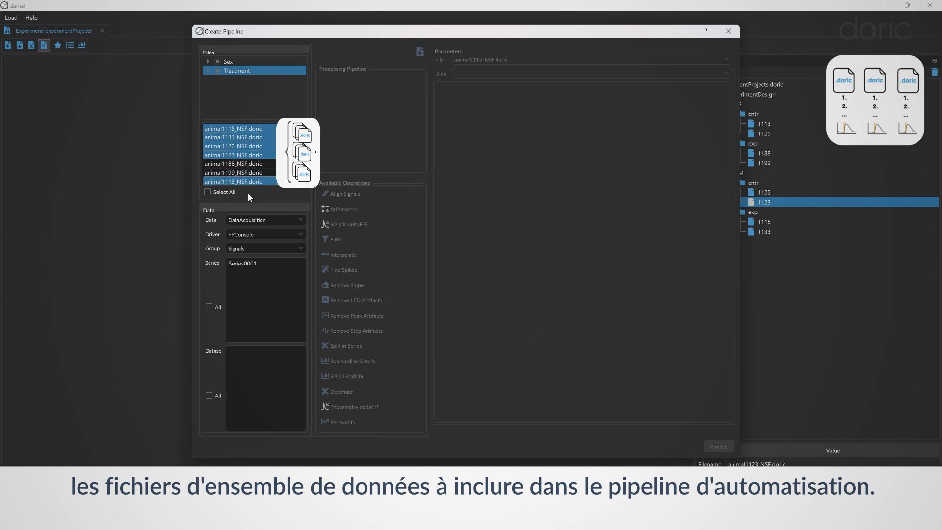
# Set the pipeline input to DataAcquisition, FPConsole, Signals, all series, with the LockInAOUT01 and LockInAOUT03 GABA-GCaMP7 datasets.
pyautogui.click(254, 219)
pyautogui.click(252, 238)
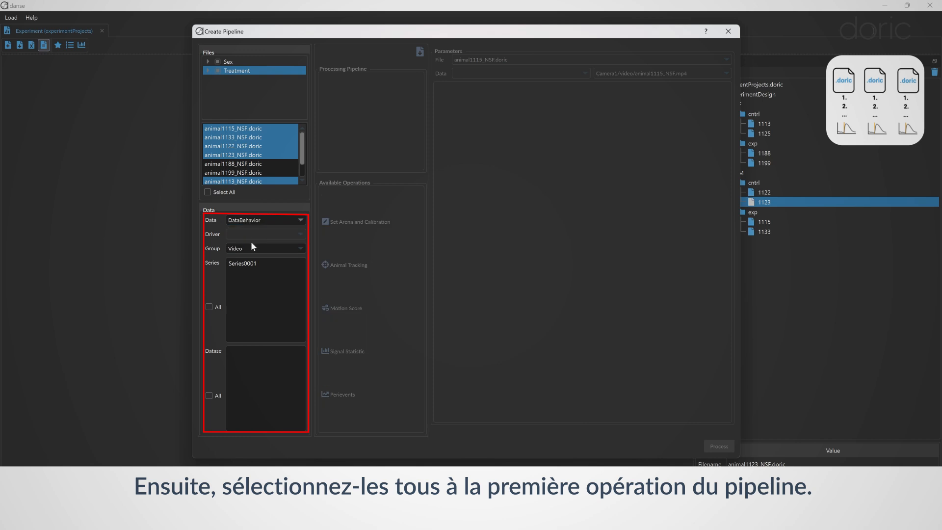
pyautogui.click(250, 262)
pyautogui.click(255, 350)
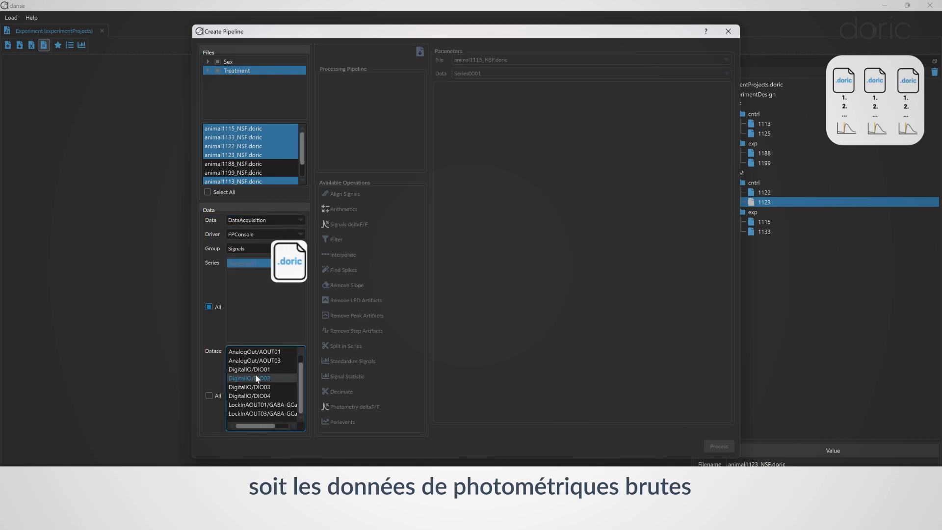
pyautogui.keyDown('ctrl'); pyautogui.click(261, 412); pyautogui.keyUp('ctrl')
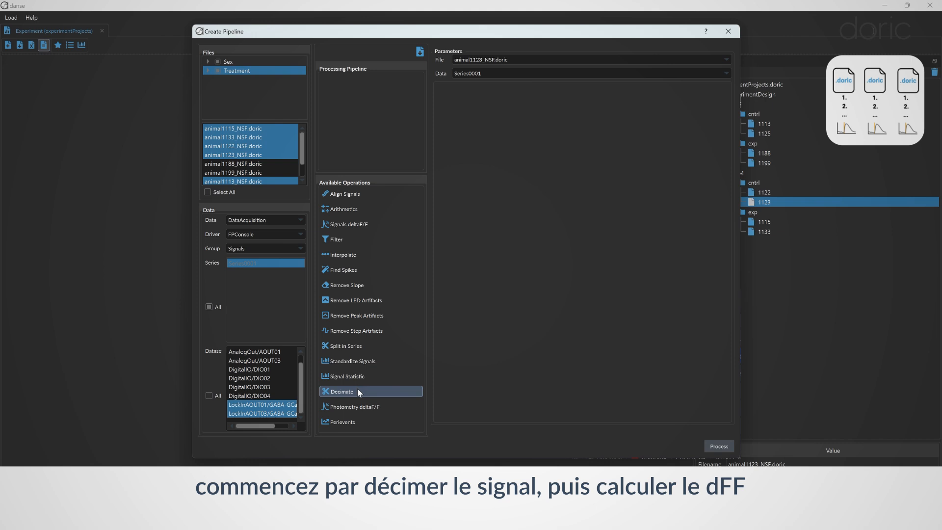
# Add the Decimate, Photometry deltaF/F and Perievents operations to the processing pipeline in that order.
pyautogui.click(358, 392)
pyautogui.click(357, 401)
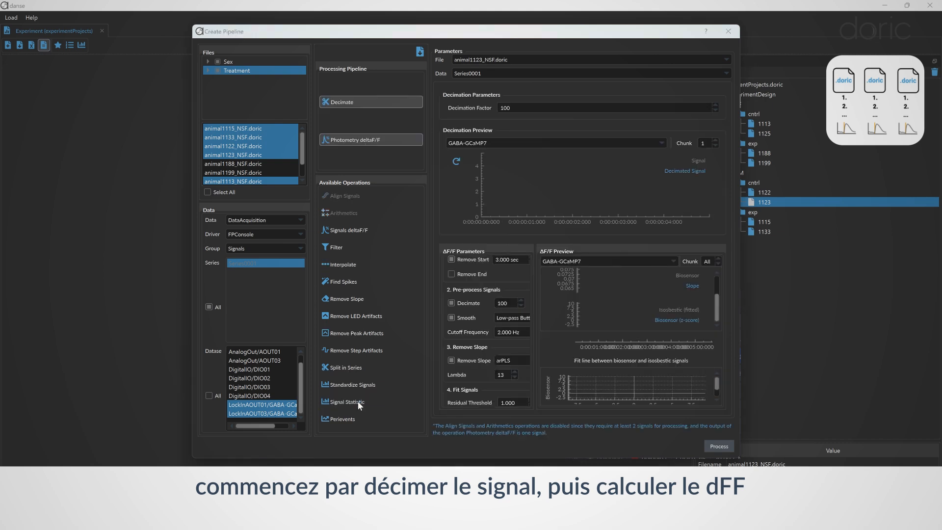
pyautogui.click(361, 418)
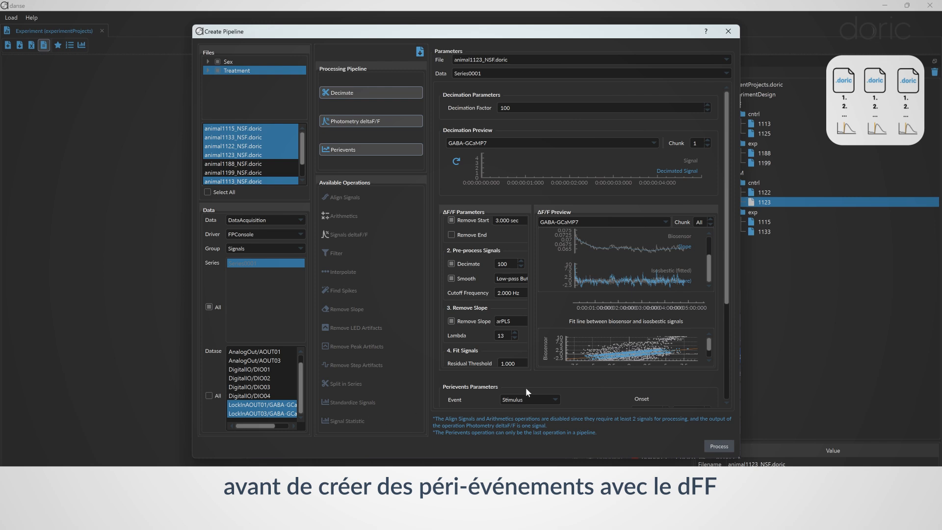
# Choose Stimulus as the event for the Perievents operation.
pyautogui.moveTo(728, 235); pyautogui.dragTo(722, 376)
pyautogui.click(545, 258)
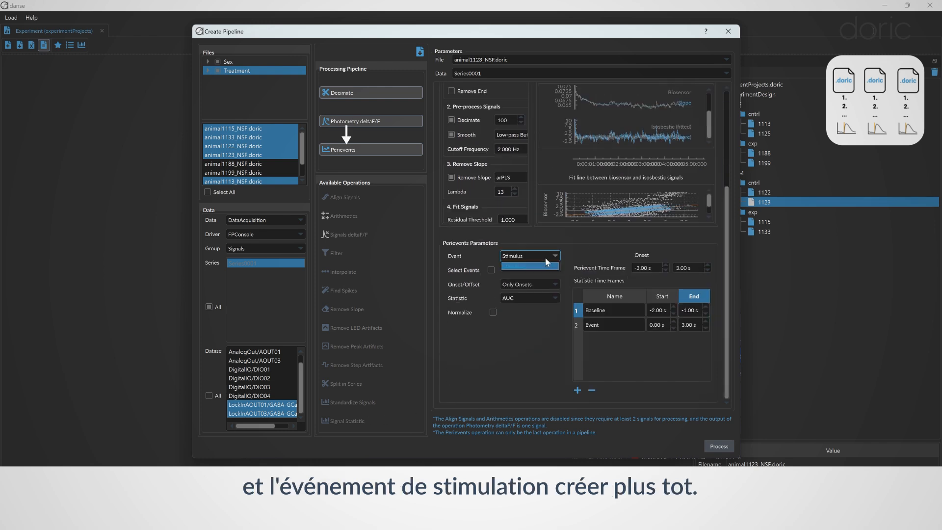
pyautogui.click(546, 259)
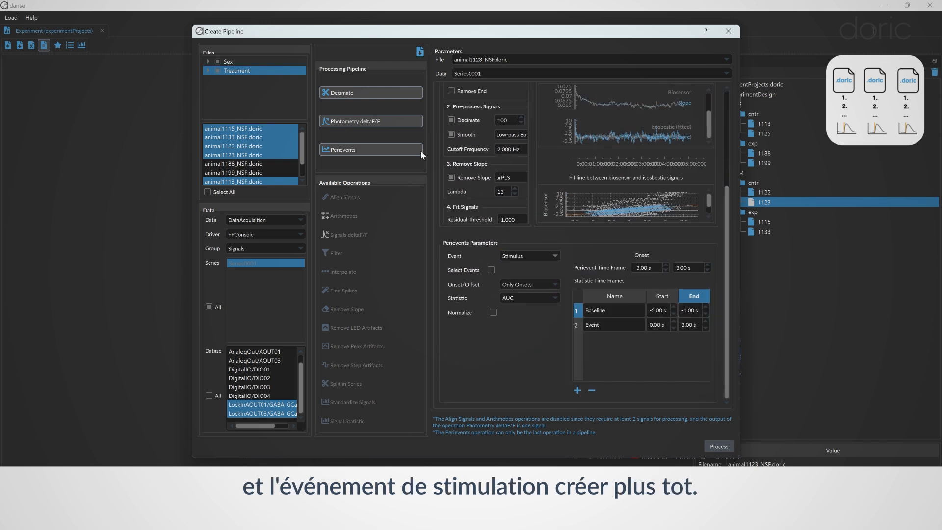
# Remove Decimate from the pipeline and normalize the perievents from -3.00 s to 0.00 s, with a slope Lambda of 14.
pyautogui.click(381, 89)
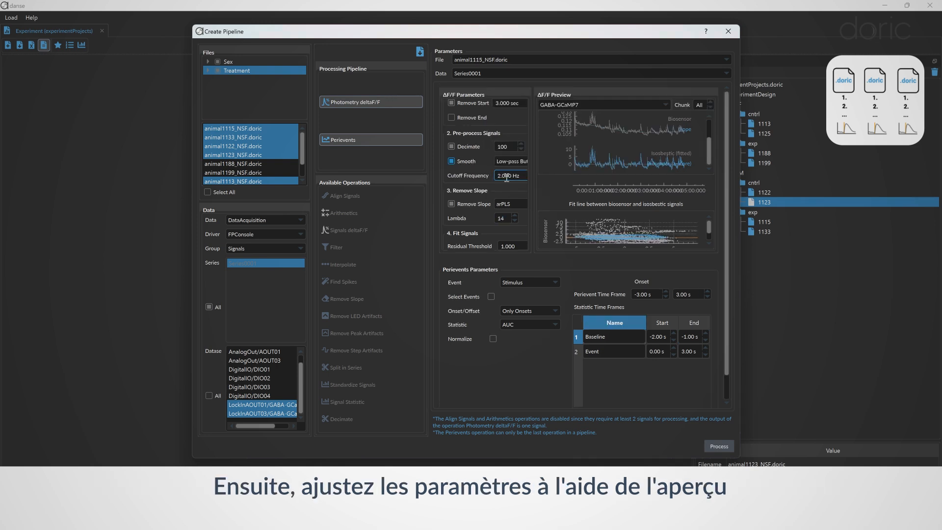
pyautogui.click(493, 339)
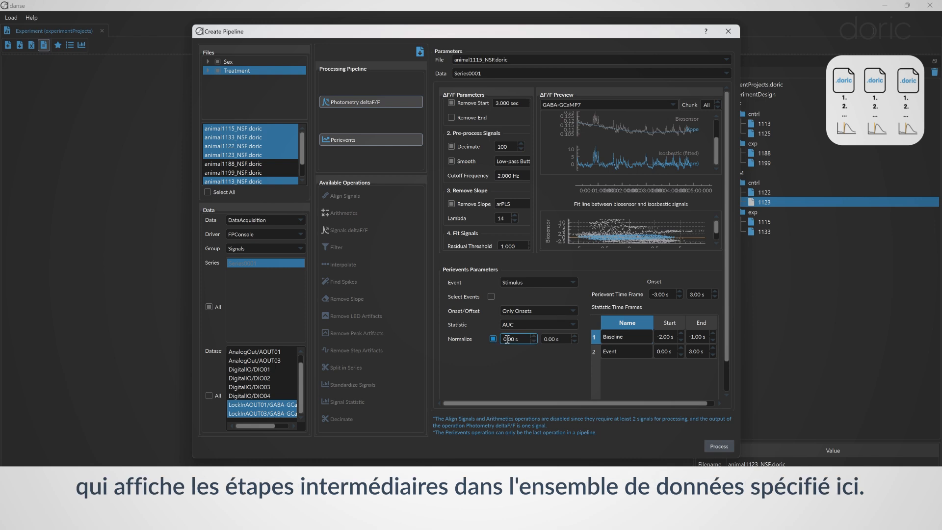
pyautogui.write('-3')
# Check the ΔF/F preview for several dataset files, including animal1133_NSF.doric and animal1123_NSF.doric.
pyautogui.click(535, 56)
pyautogui.click(531, 75)
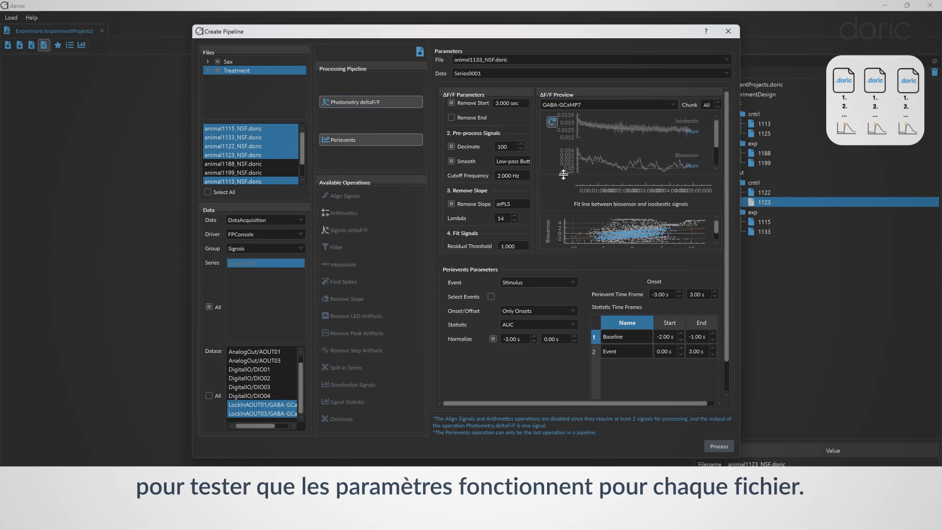
pyautogui.click(564, 59)
pyautogui.click(564, 58)
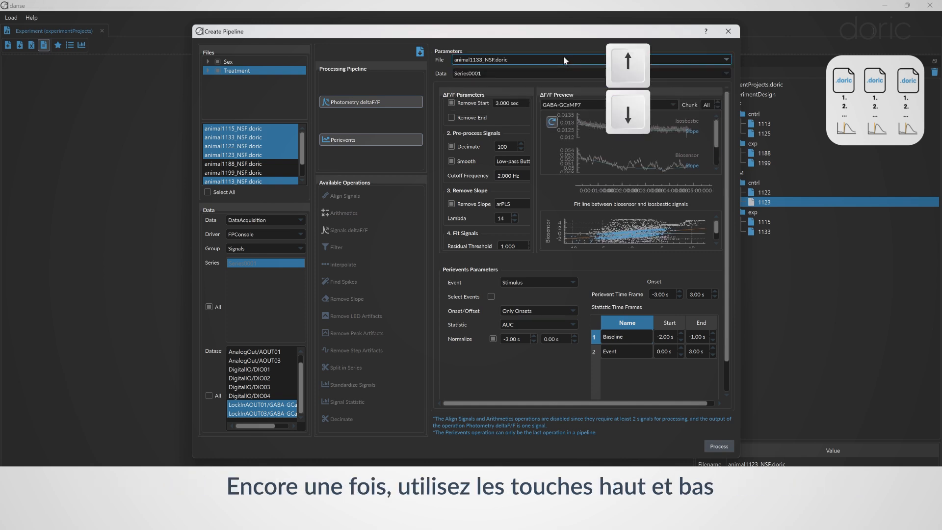
pyautogui.press('Down')
pyautogui.press('Down')
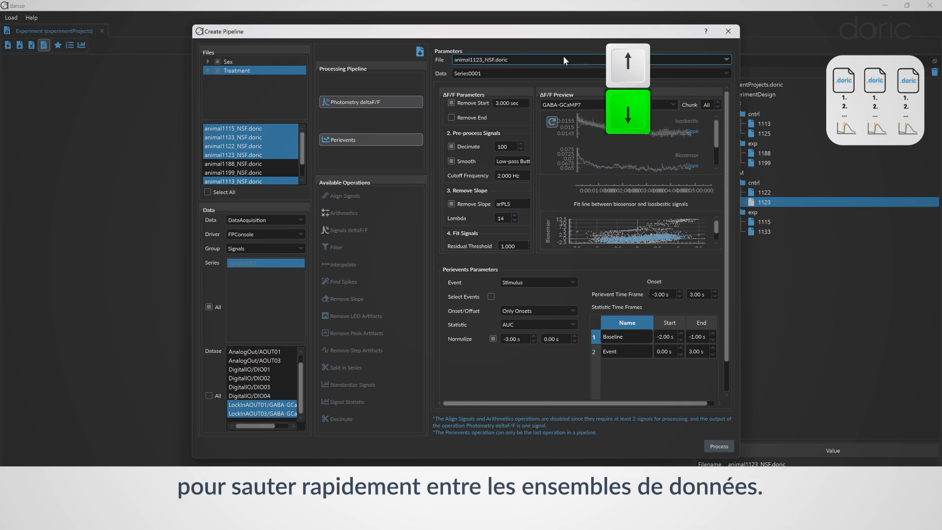
pyautogui.press('Down')
pyautogui.press('Up')
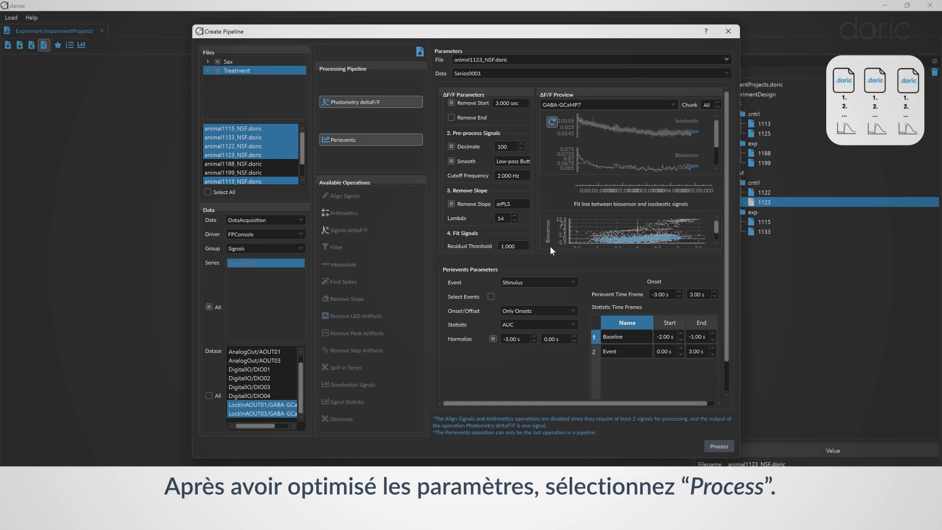
# Process the pipeline on the selected datasets and review the processing details.
pyautogui.click(717, 446)
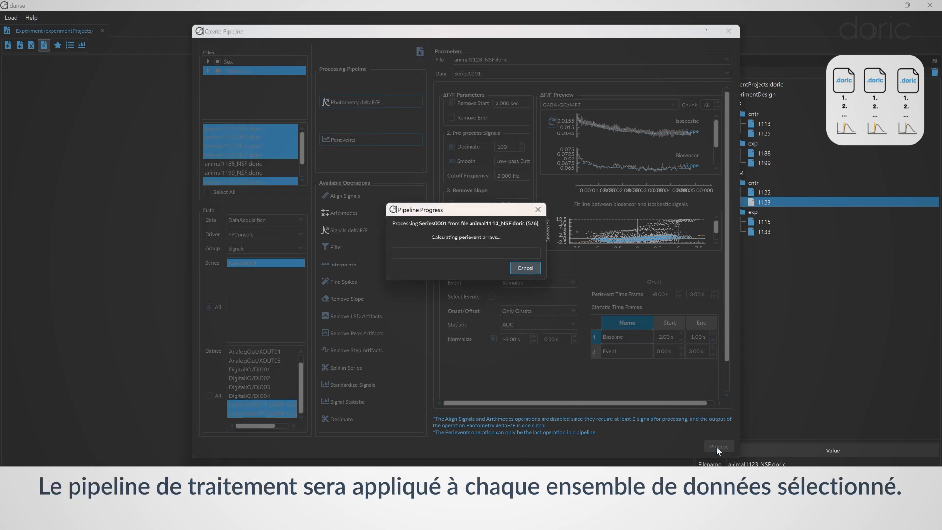
pyautogui.click(514, 262)
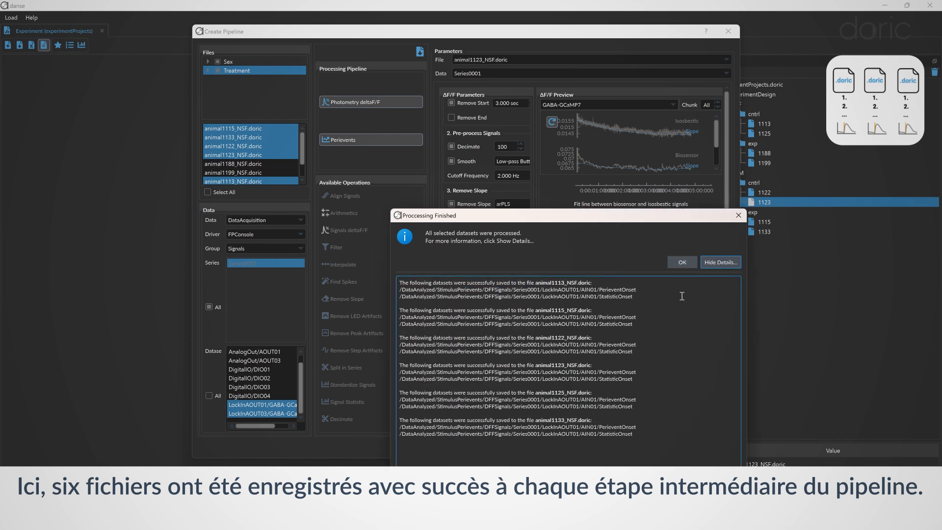
pyautogui.click(682, 262)
# Process the pipeline again with a slope Lambda of 13 and perievent normalization turned off, and close the pipeline window.
pyautogui.scroll(-1, 507, 216)
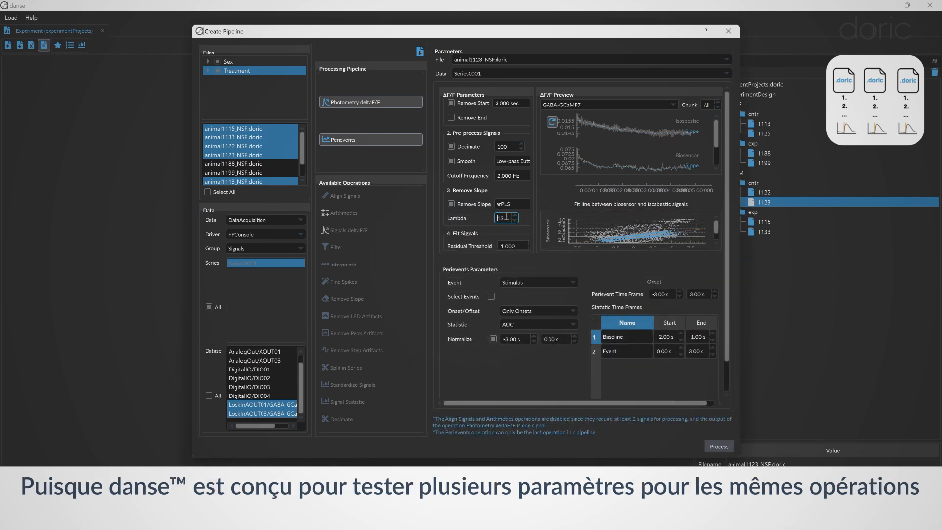
pyautogui.click(492, 339)
pyautogui.click(493, 339)
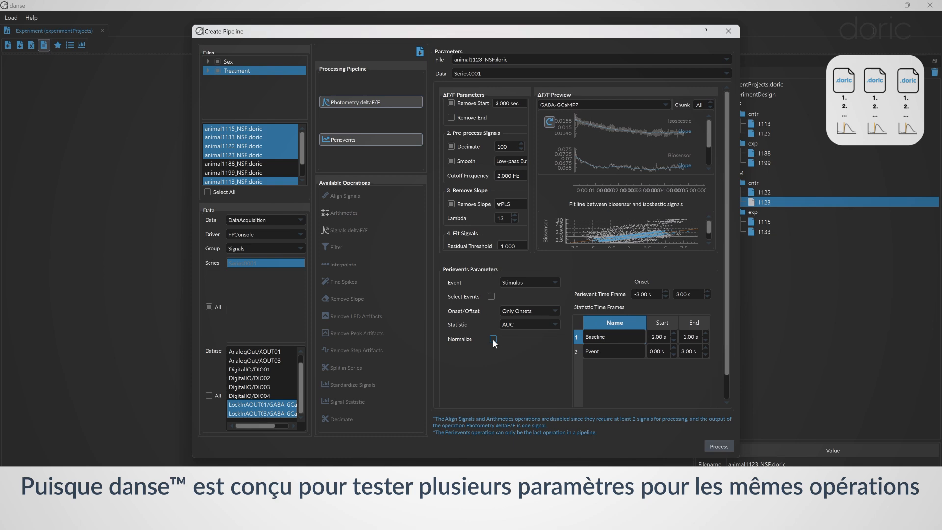
pyautogui.click(715, 447)
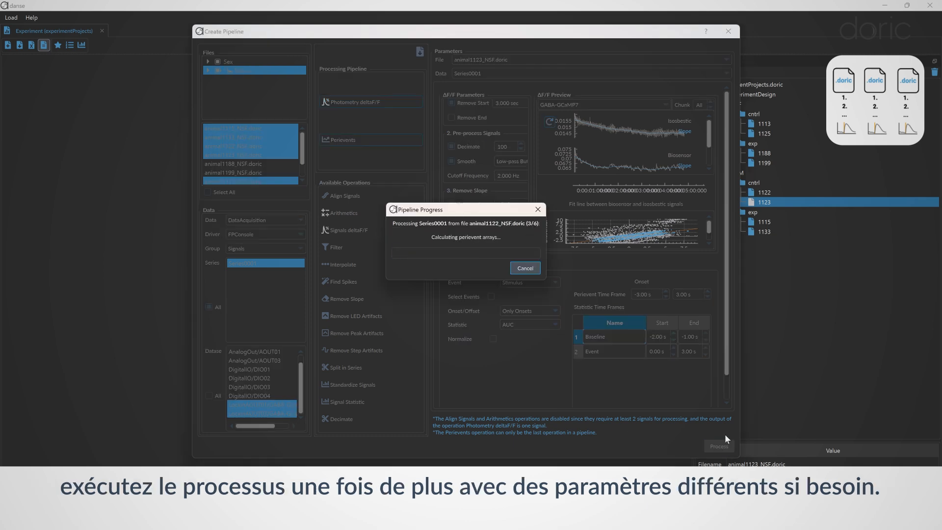
pyautogui.click(477, 263)
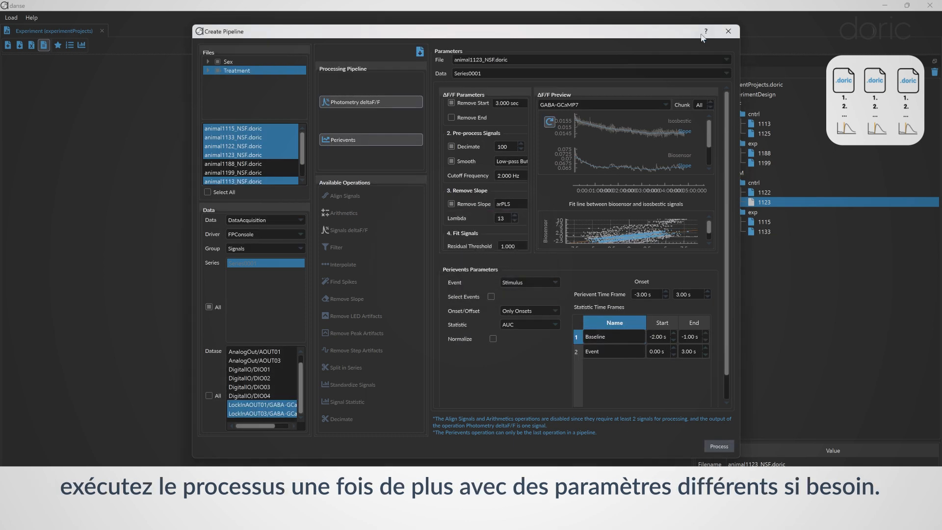
pyautogui.click(727, 31)
# Compare the DataProcessed and DataAnalyzed contents of datasets 1188, 1122 and 1115 in the Data File Visualizer.
pyautogui.click(712, 71)
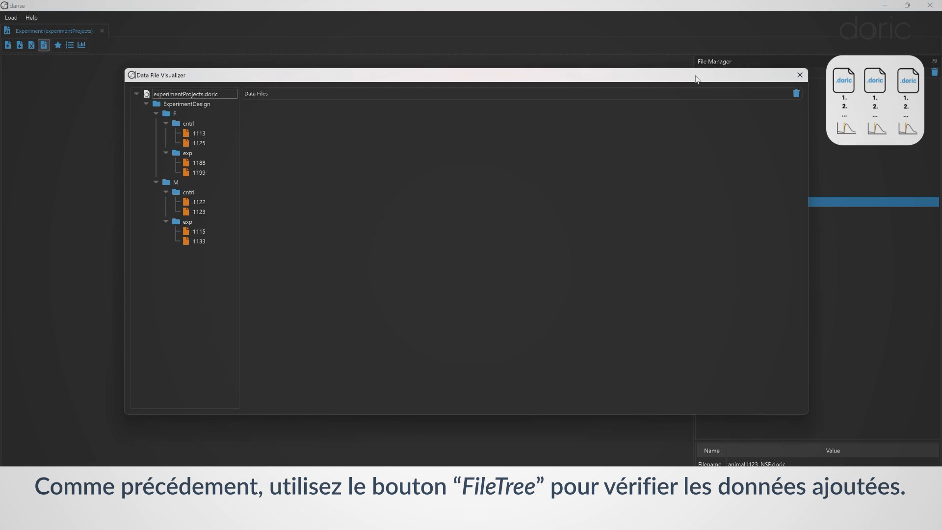
pyautogui.click(199, 162)
pyautogui.click(201, 201)
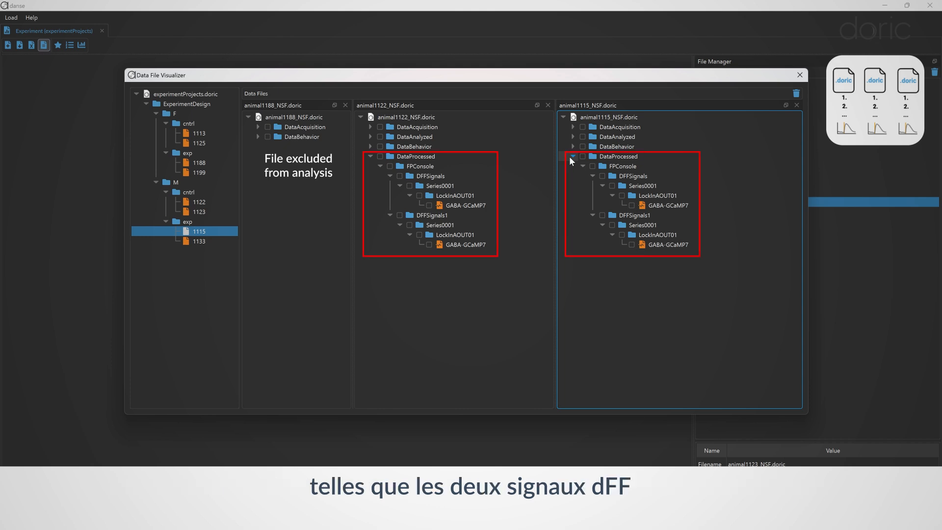
pyautogui.click(370, 138)
pyautogui.click(571, 138)
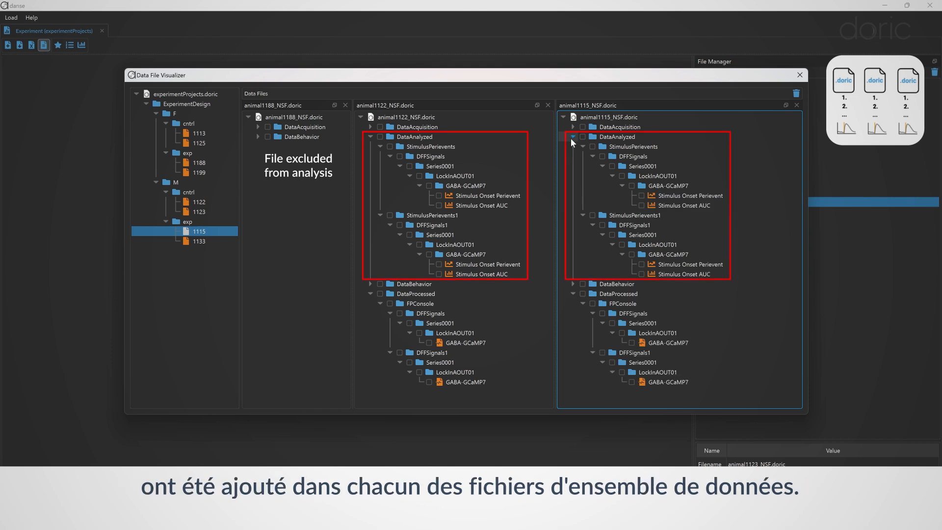
pyautogui.click(800, 75)
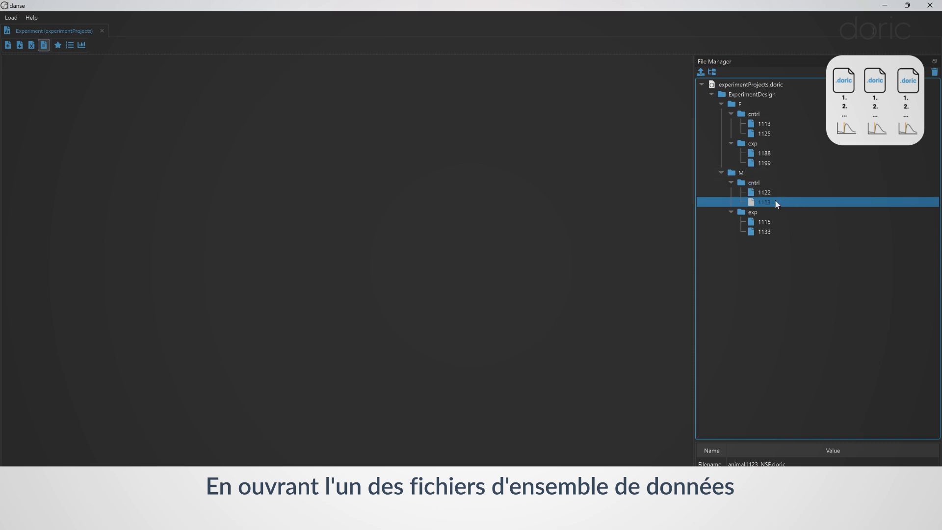
# Open dataset 1123 and load its processed FPConsole DFFSignals together with the behavior Events.
pyautogui.doubleClick(747, 203)
pyautogui.click(741, 223)
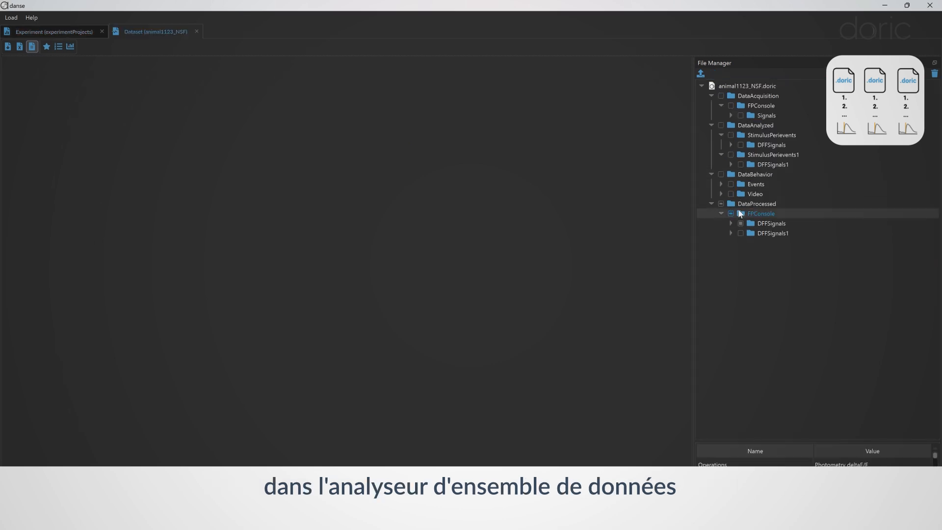
pyautogui.click(731, 184)
pyautogui.click(700, 75)
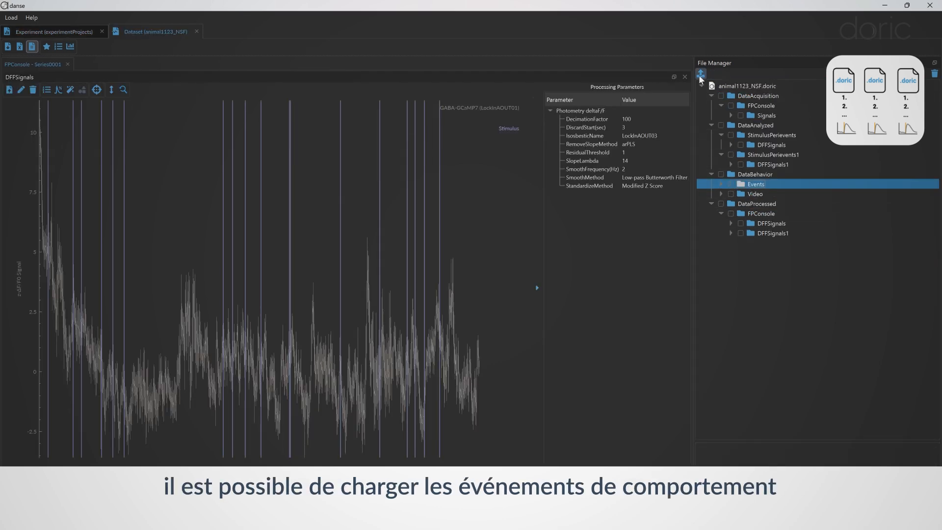
# Load the StimulusPerievents DFFSignals plots of dataset 1123 for viewing, and close the dataset.
pyautogui.click(741, 145)
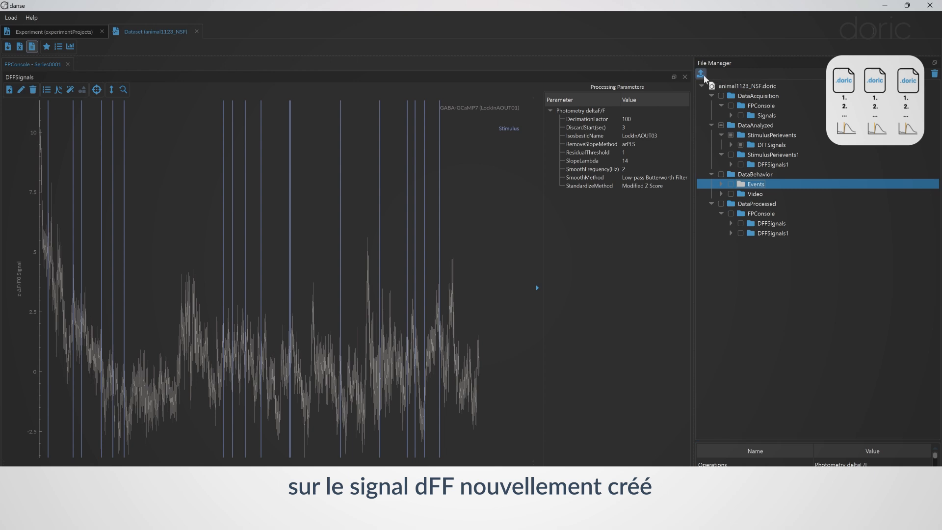
pyautogui.click(701, 74)
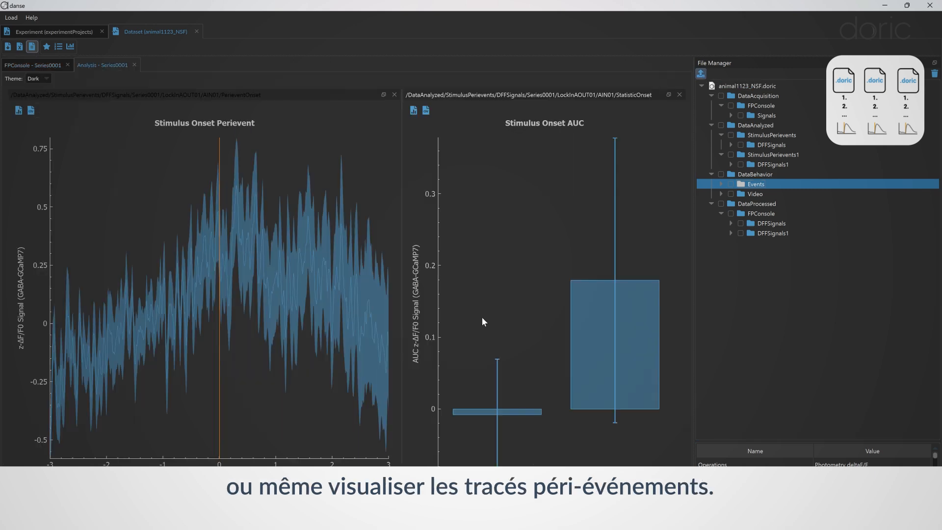
pyautogui.click(198, 31)
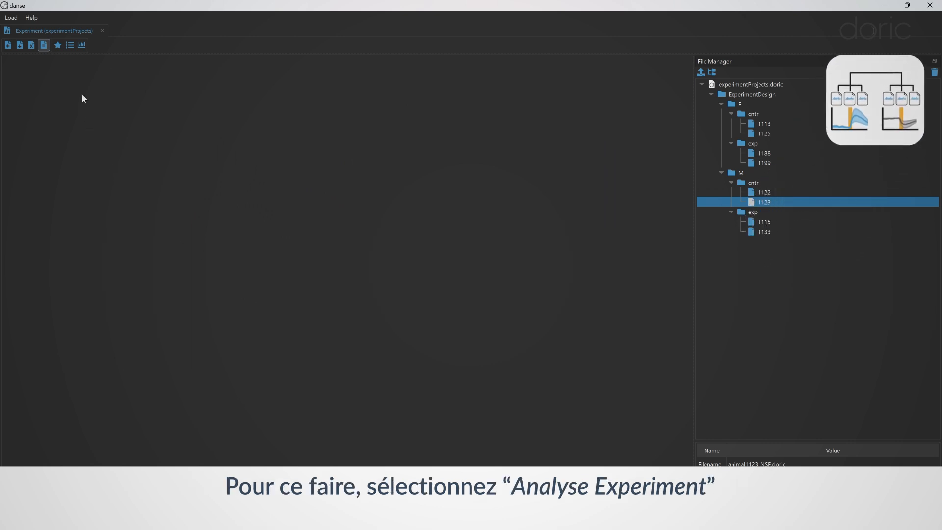
# Start an experiment analysis with Sex merged, all Treatment groups selected, and animals 1188, 1199, 1113 and 1125 included.
pyautogui.click(81, 45)
pyautogui.moveTo(268, 106); pyautogui.dragTo(445, 116)
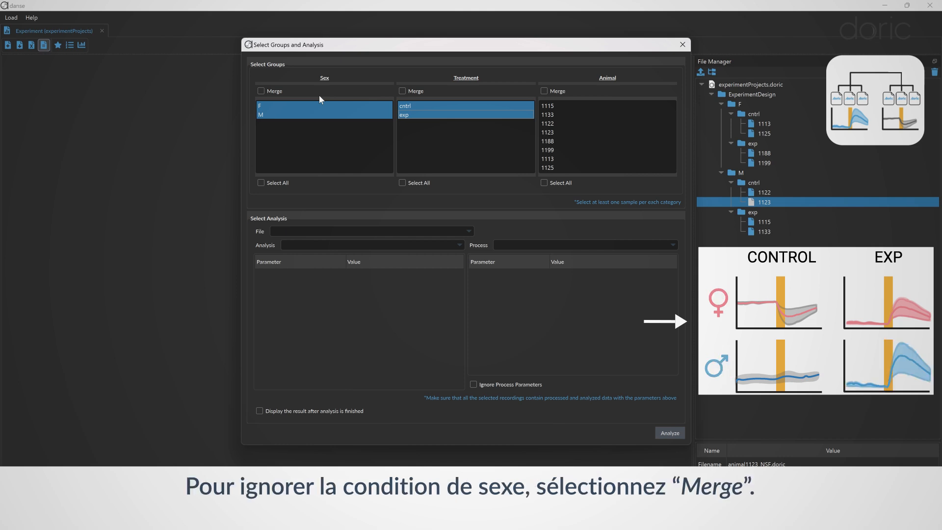
pyautogui.click(272, 92)
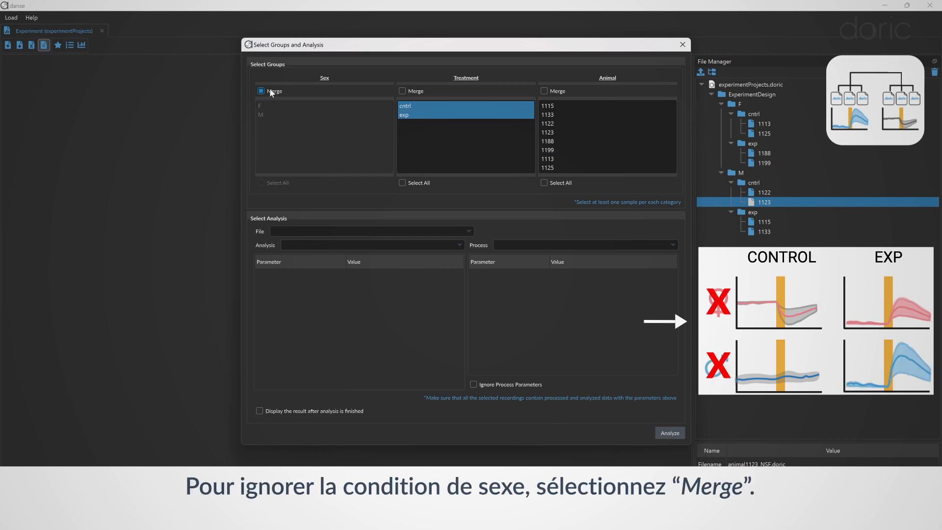
pyautogui.click(411, 183)
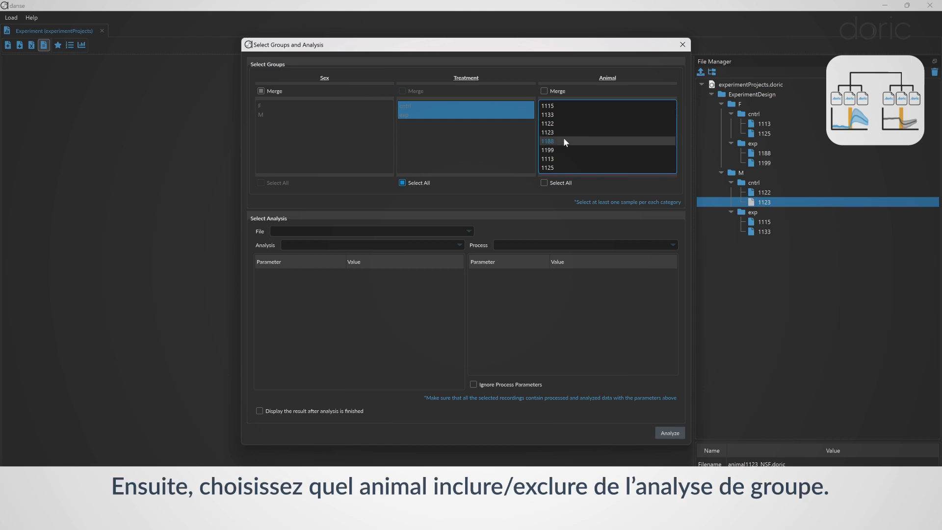
pyautogui.moveTo(563, 141); pyautogui.dragTo(565, 168)
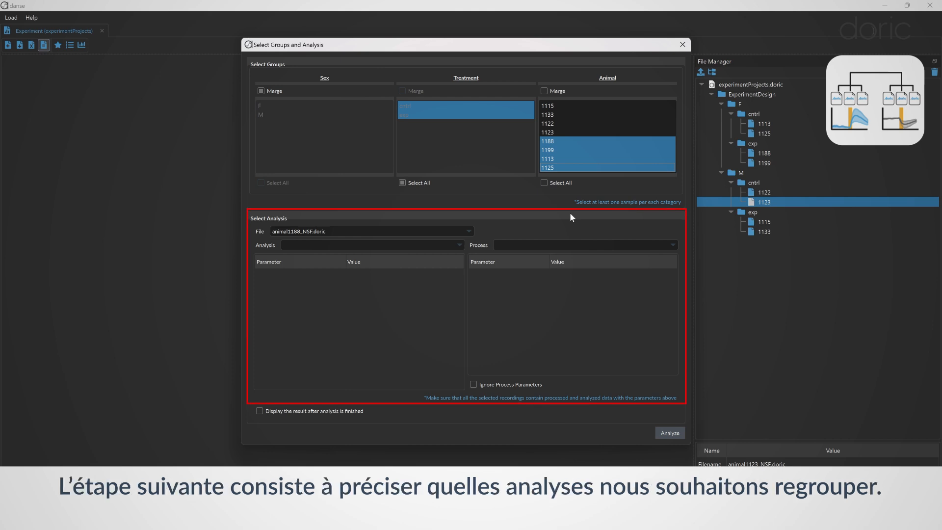
# Try animal1113_NSF.doric as the reference file with the StimulusPerievents1 analysis, and toggle Ignore Process Parameters on and off.
pyautogui.click(444, 232)
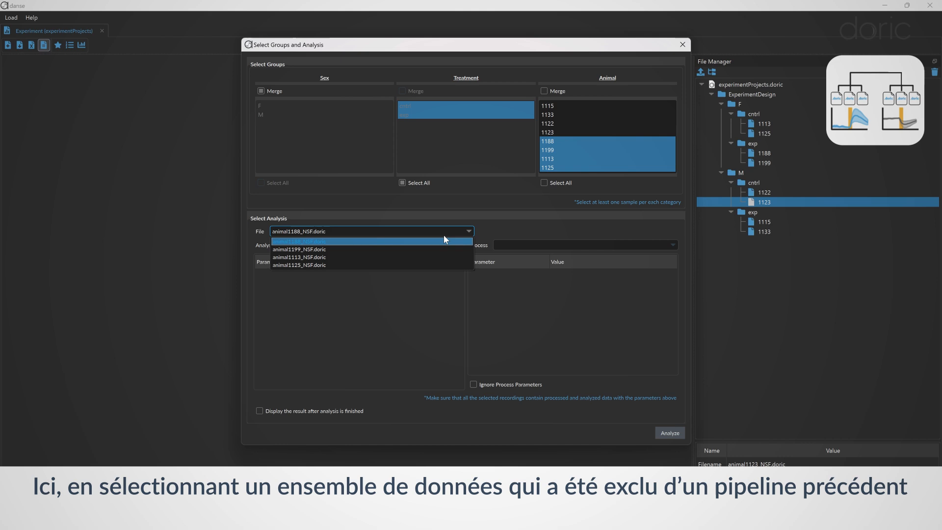
pyautogui.click(393, 241)
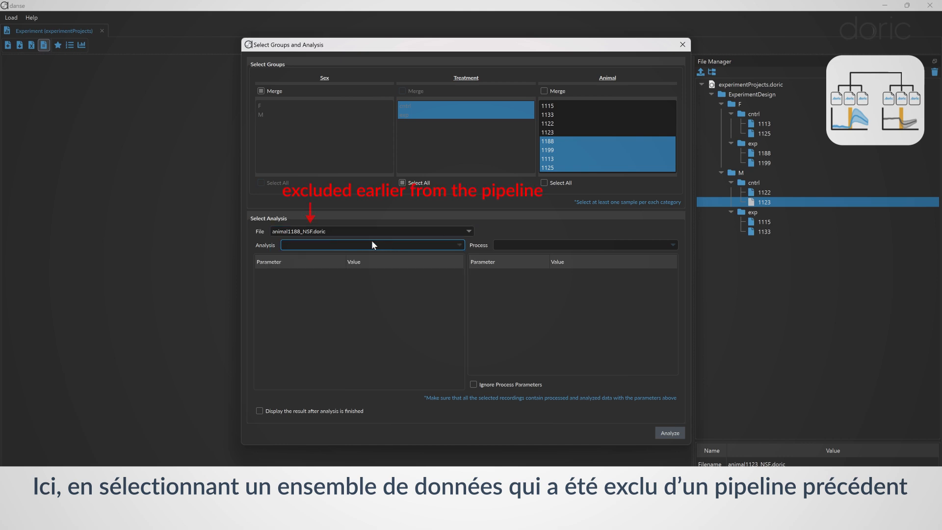
pyautogui.click(326, 231)
pyautogui.click(318, 257)
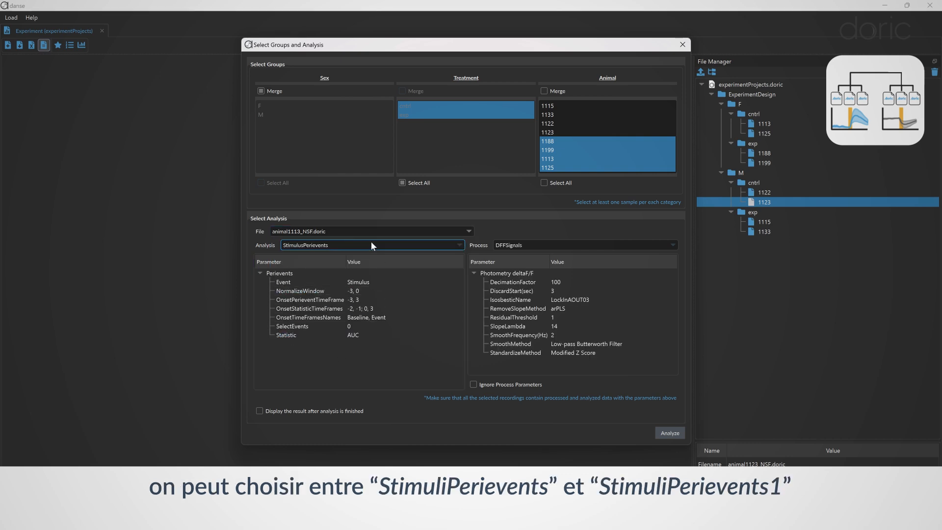
pyautogui.click(333, 246)
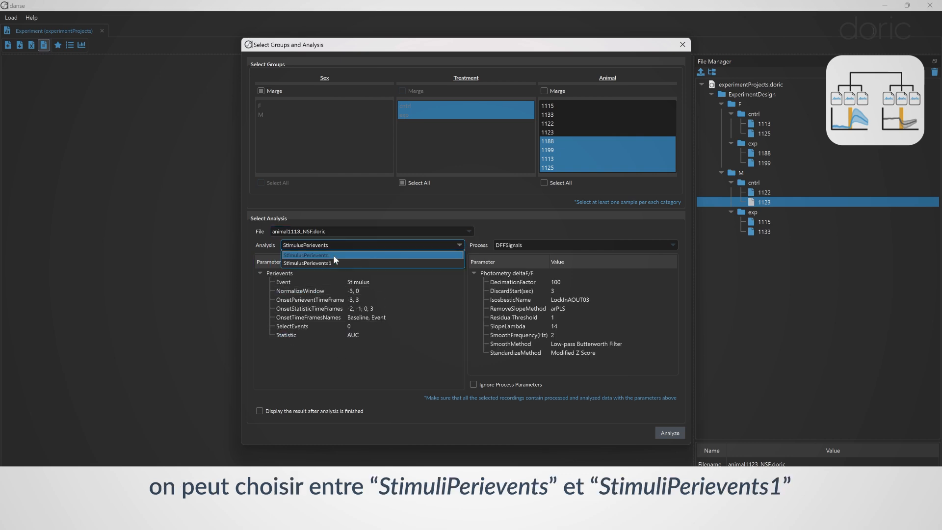
pyautogui.click(325, 257)
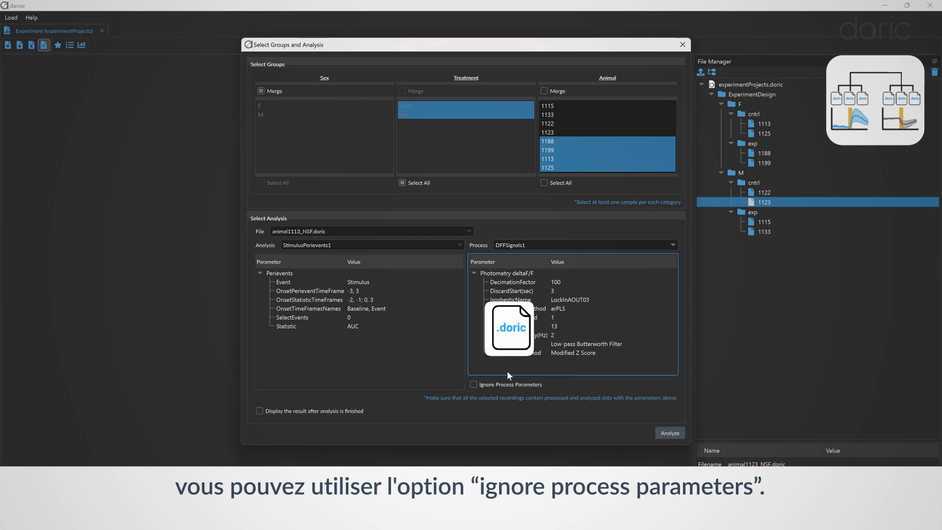
pyautogui.click(505, 384)
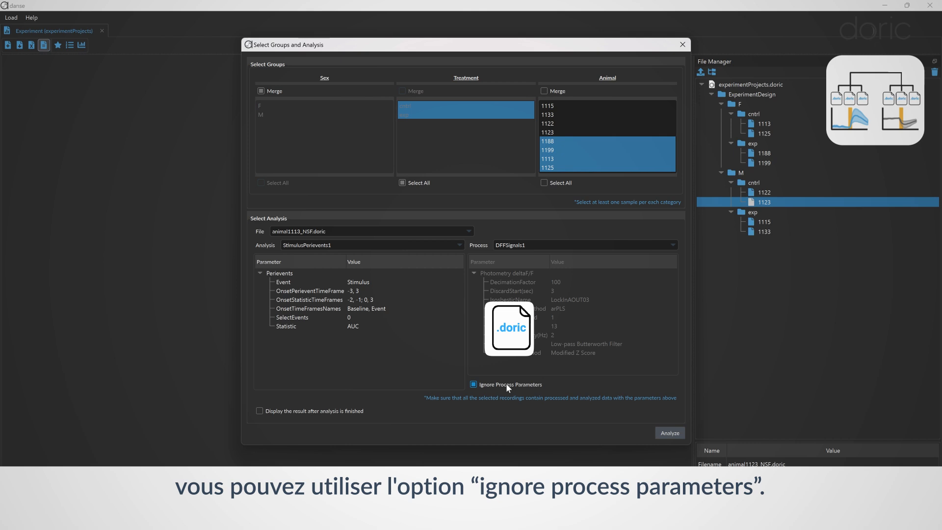
pyautogui.click(506, 383)
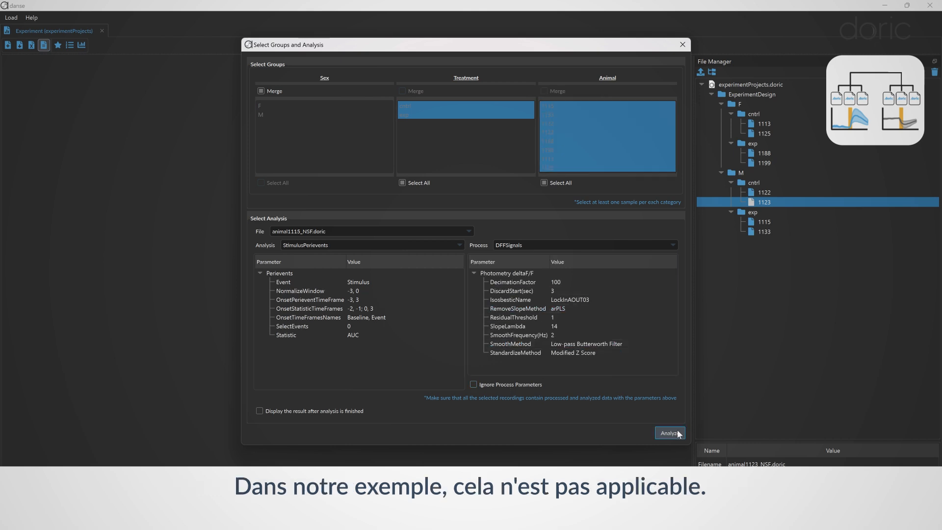
# Run the StimulusPerievents group analysis with the DFFSignals process on all animals, using animal1115_NSF.doric as reference, and close the processing report.
pyautogui.click(669, 433)
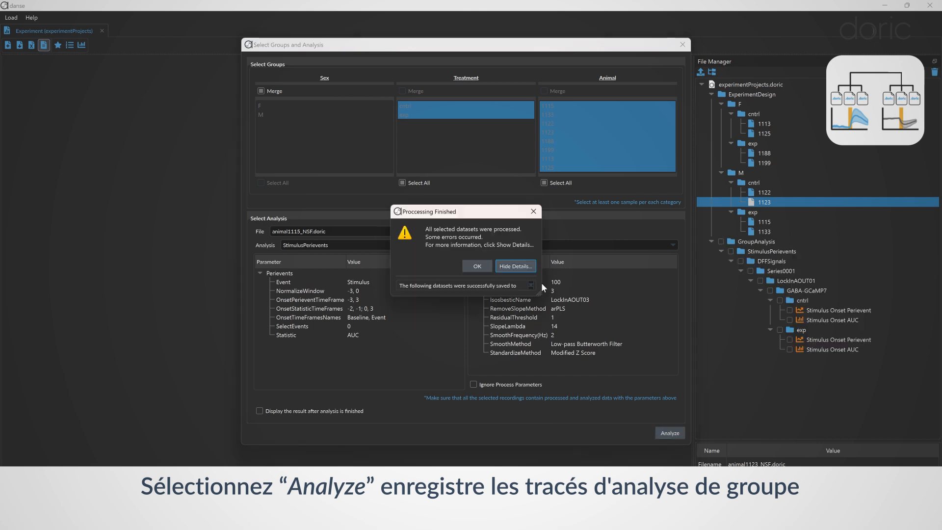
pyautogui.click(518, 265)
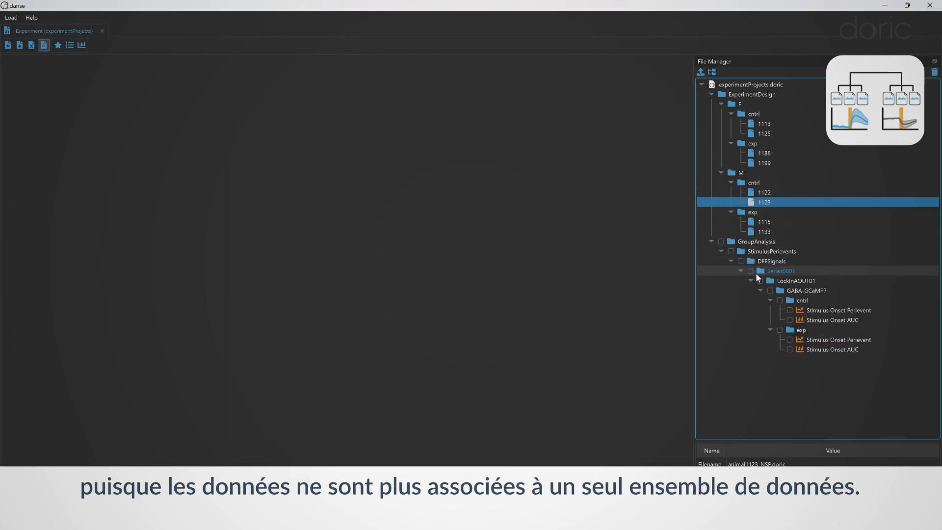
# Load the GroupAnalysis perievent and AUC plots of both the cntrl and exp groups for viewing.
pyautogui.click(780, 301)
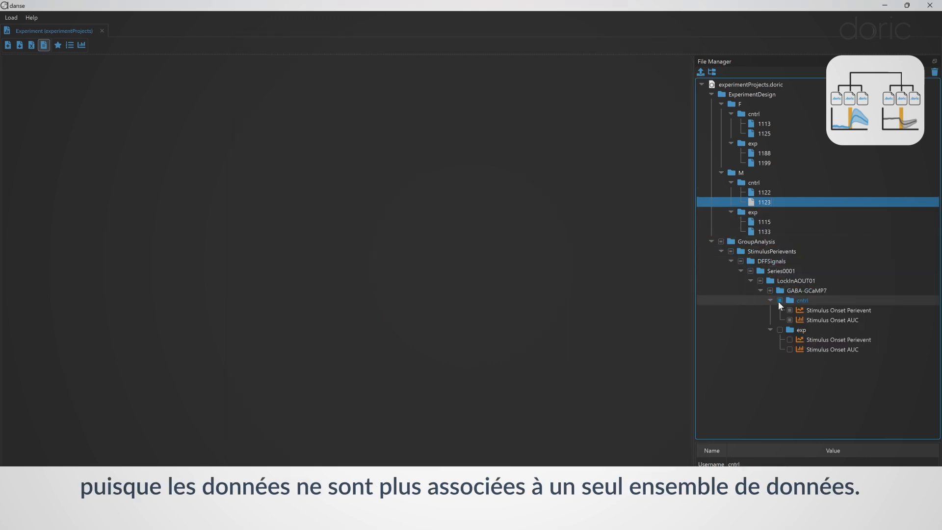
pyautogui.click(779, 330)
pyautogui.click(701, 72)
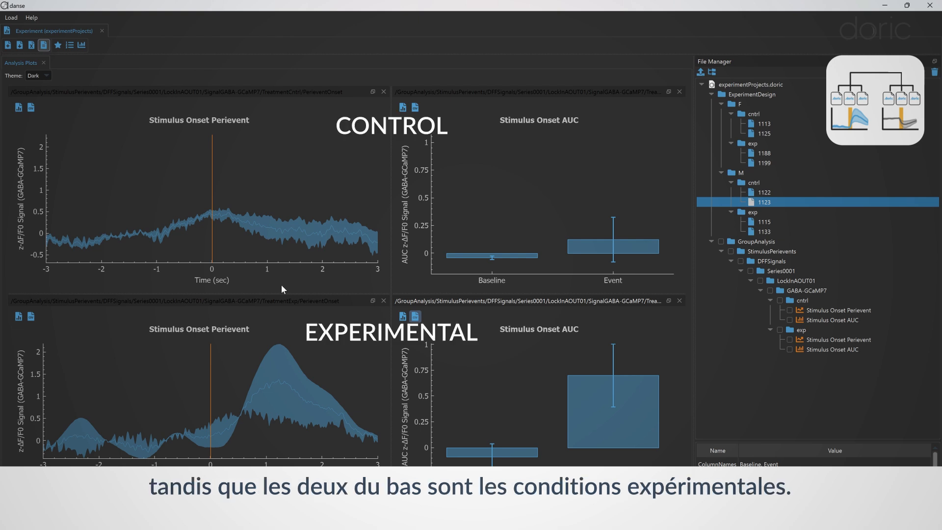
# Change the signal of the control group's Stimulus Onset Perievent plot to Individual Traces.
pyautogui.rightClick(268, 183)
pyautogui.moveTo(315, 194)
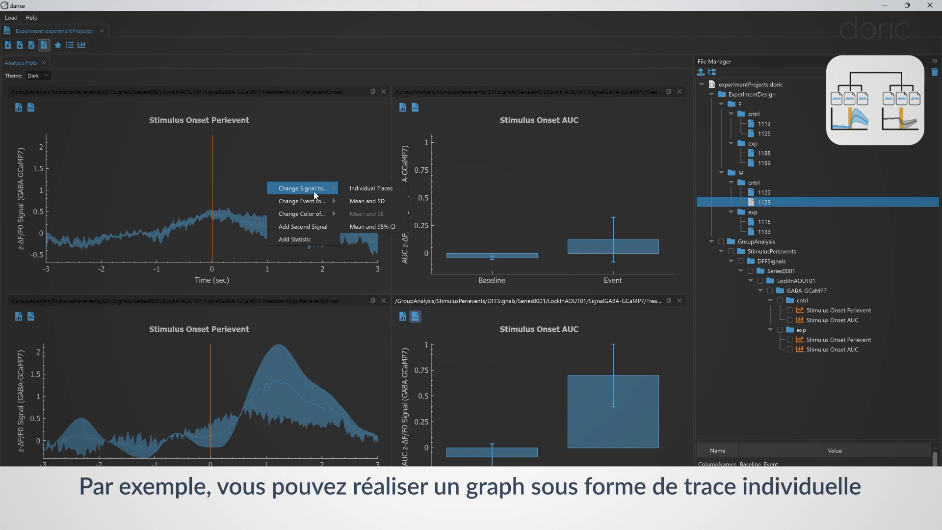
pyautogui.click(371, 188)
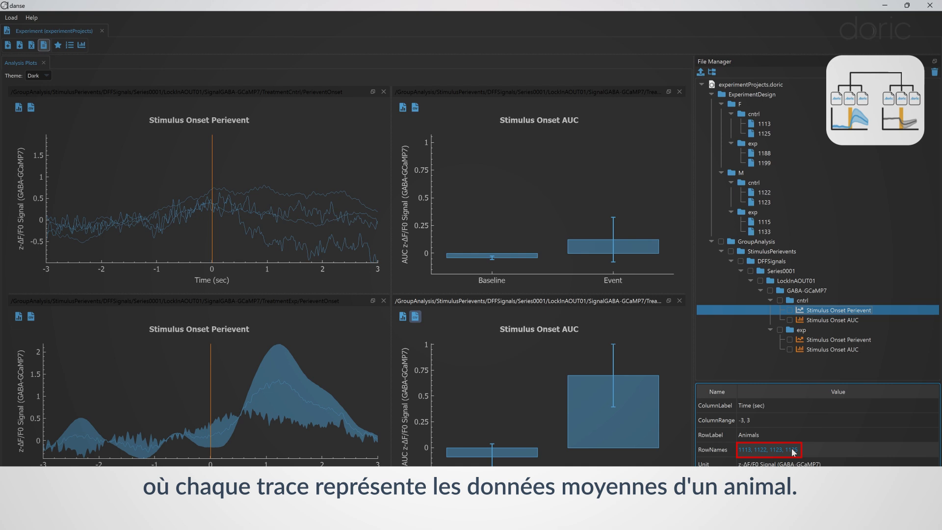
# Change the signal of the control group's Stimulus Onset Perievent plot to Mean and SD.
pyautogui.rightClick(140, 168)
pyautogui.moveTo(176, 175)
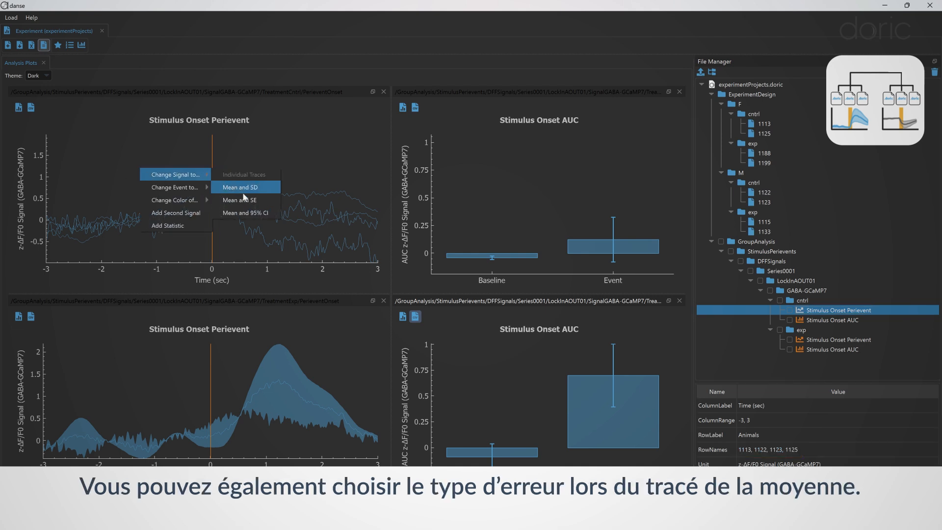
pyautogui.click(246, 190)
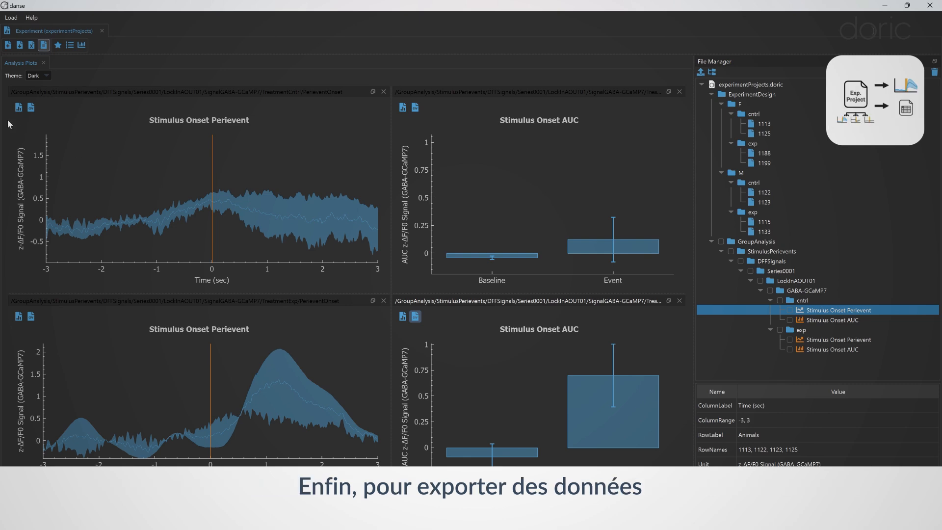
# Save the control perievent plot as Stimulus_Onset_Perievent in pdf format in the Desktop DATA folder, and close the plot-saving dialog.
pyautogui.click(18, 109)
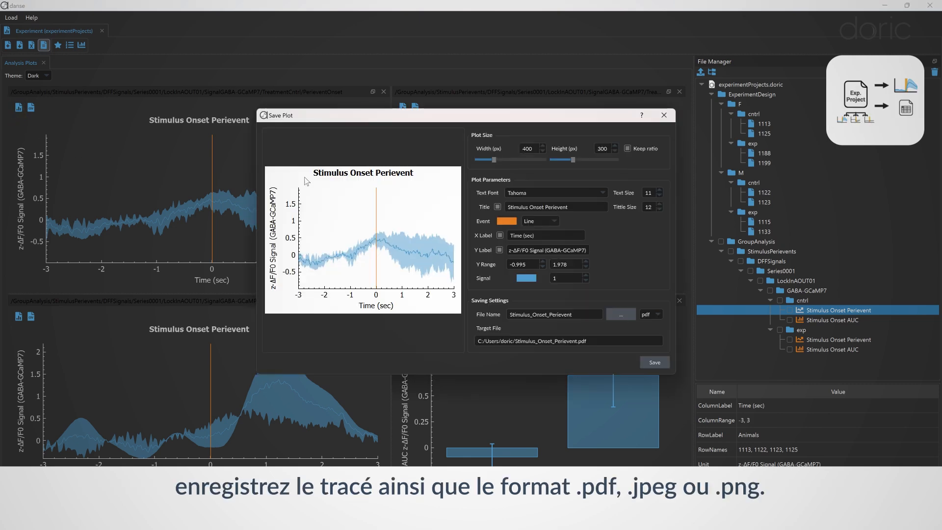
pyautogui.click(651, 314)
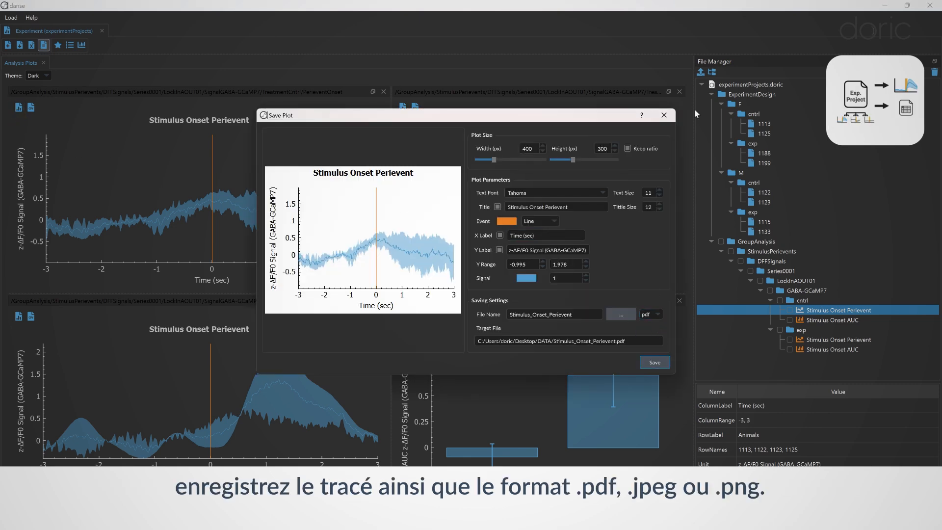
pyautogui.click(664, 114)
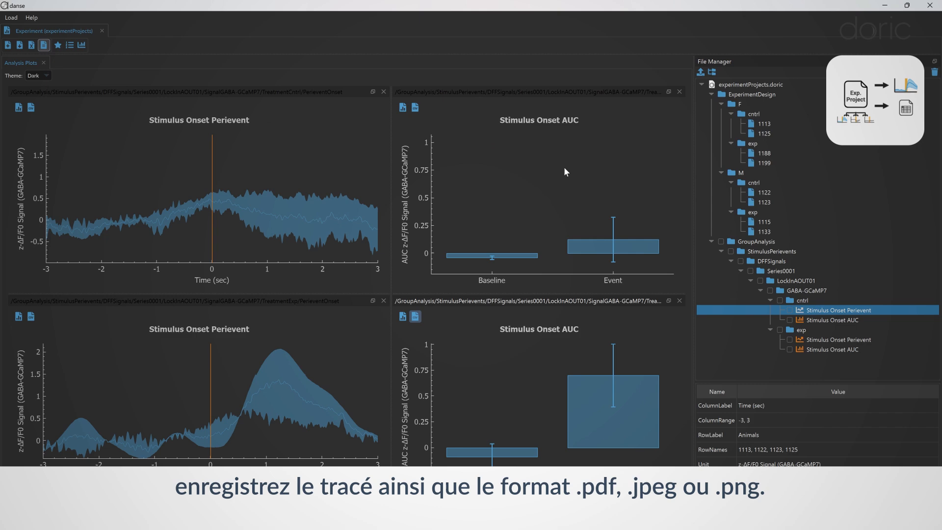
# Save the data of the control perievent plot as the CSV file PerieventContrl in the Desktop DATA folder.
pyautogui.click(33, 112)
pyautogui.write('PerieventContrl')
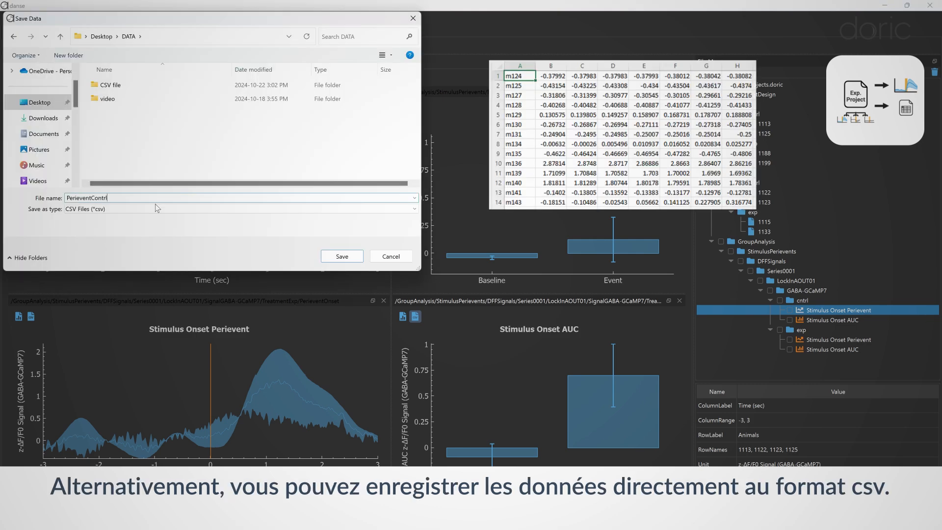
pyautogui.click(343, 258)
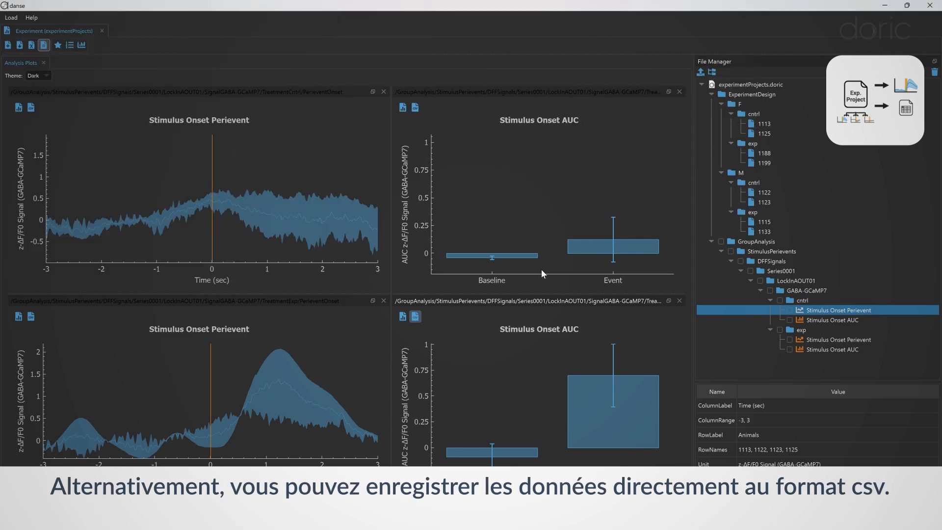